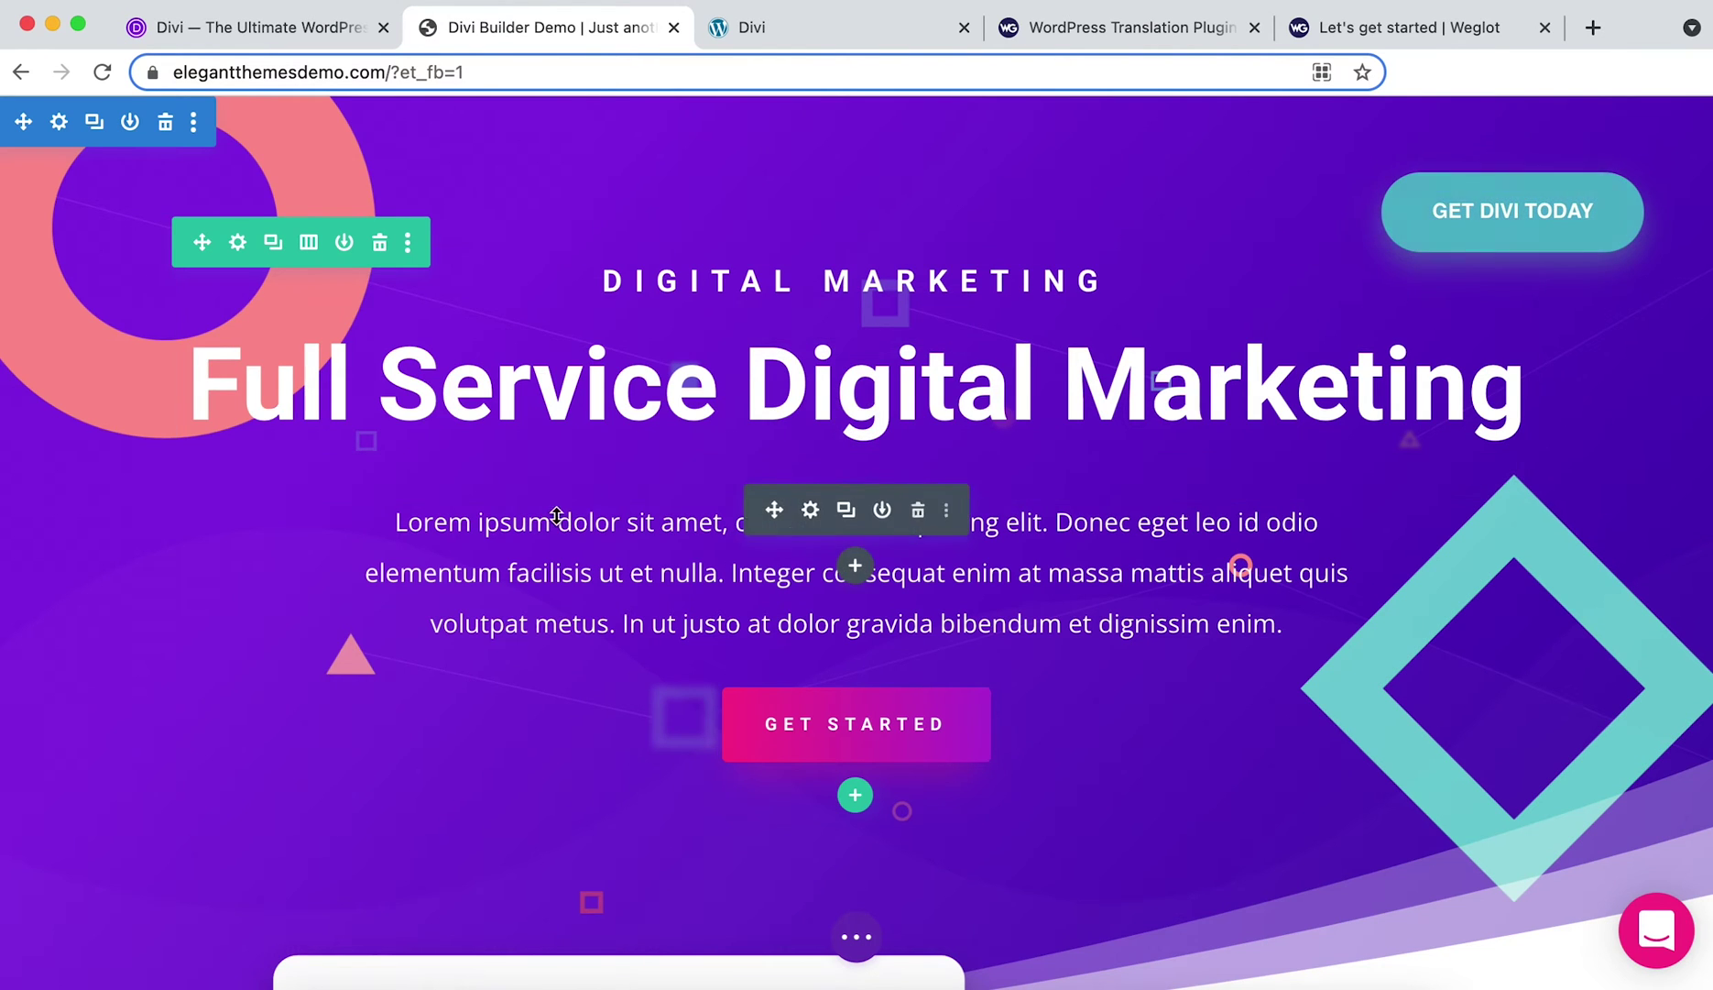
Bring up the Coffee House front page and scroll through its hero, Our Story and Fresh Beans sections
click(811, 511)
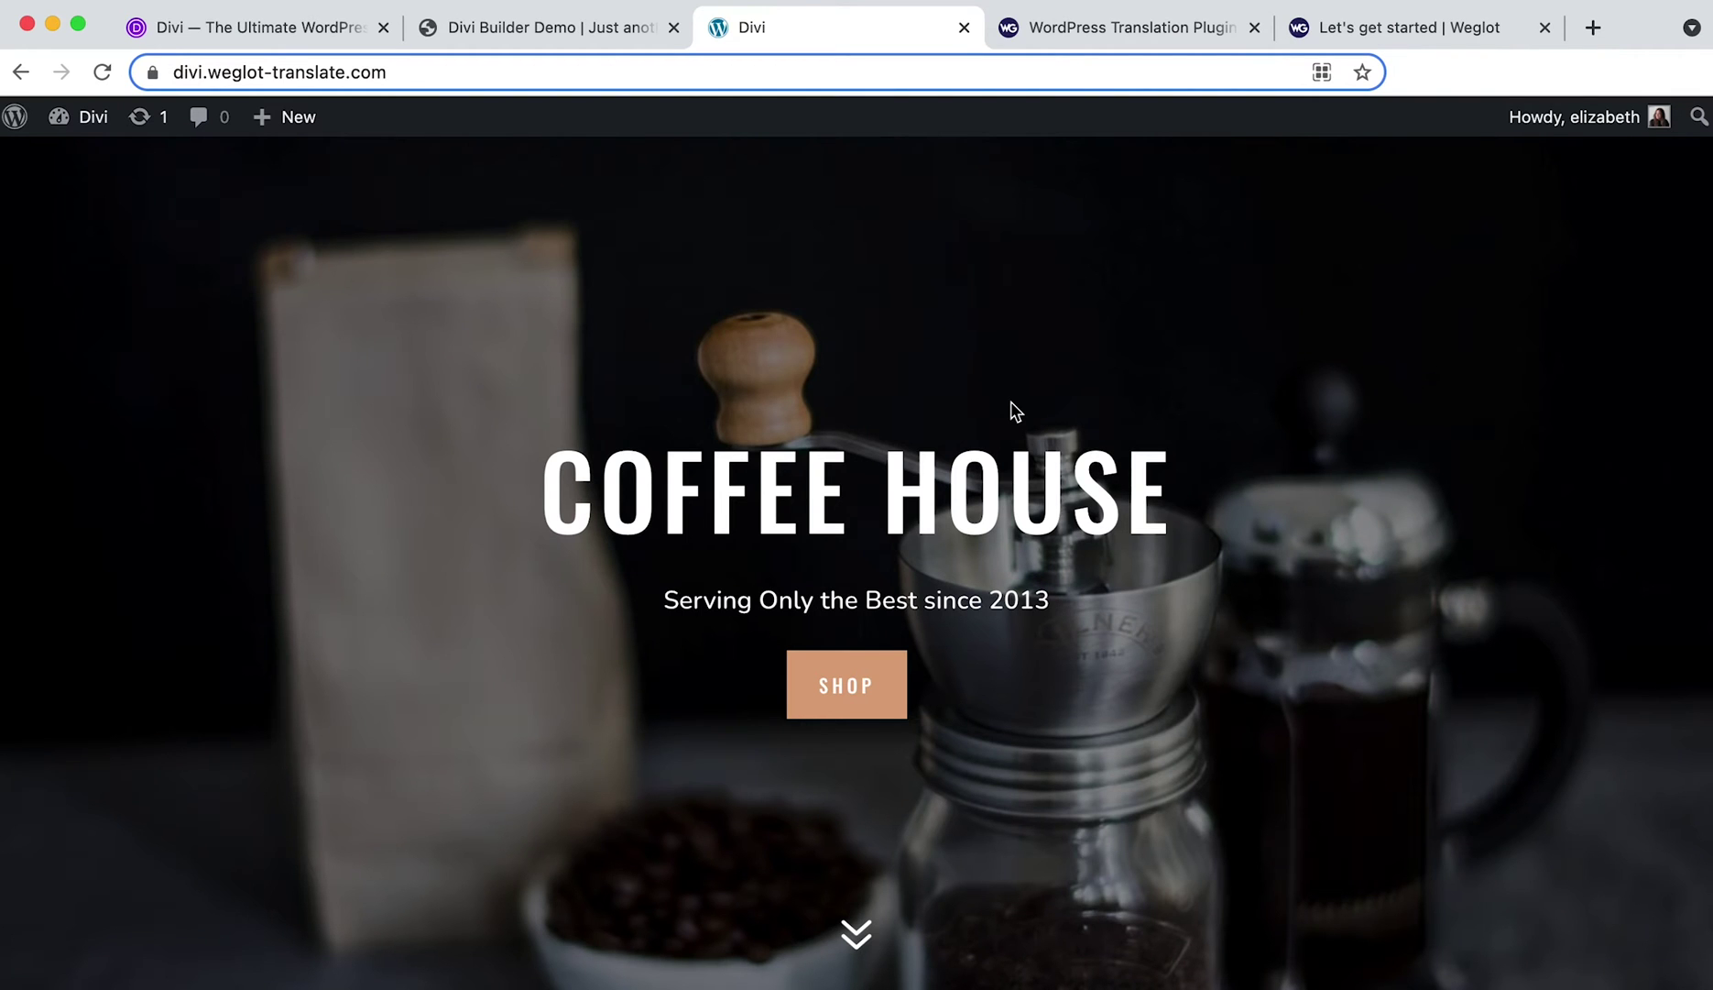
scroll(1011, 401, down, 15)
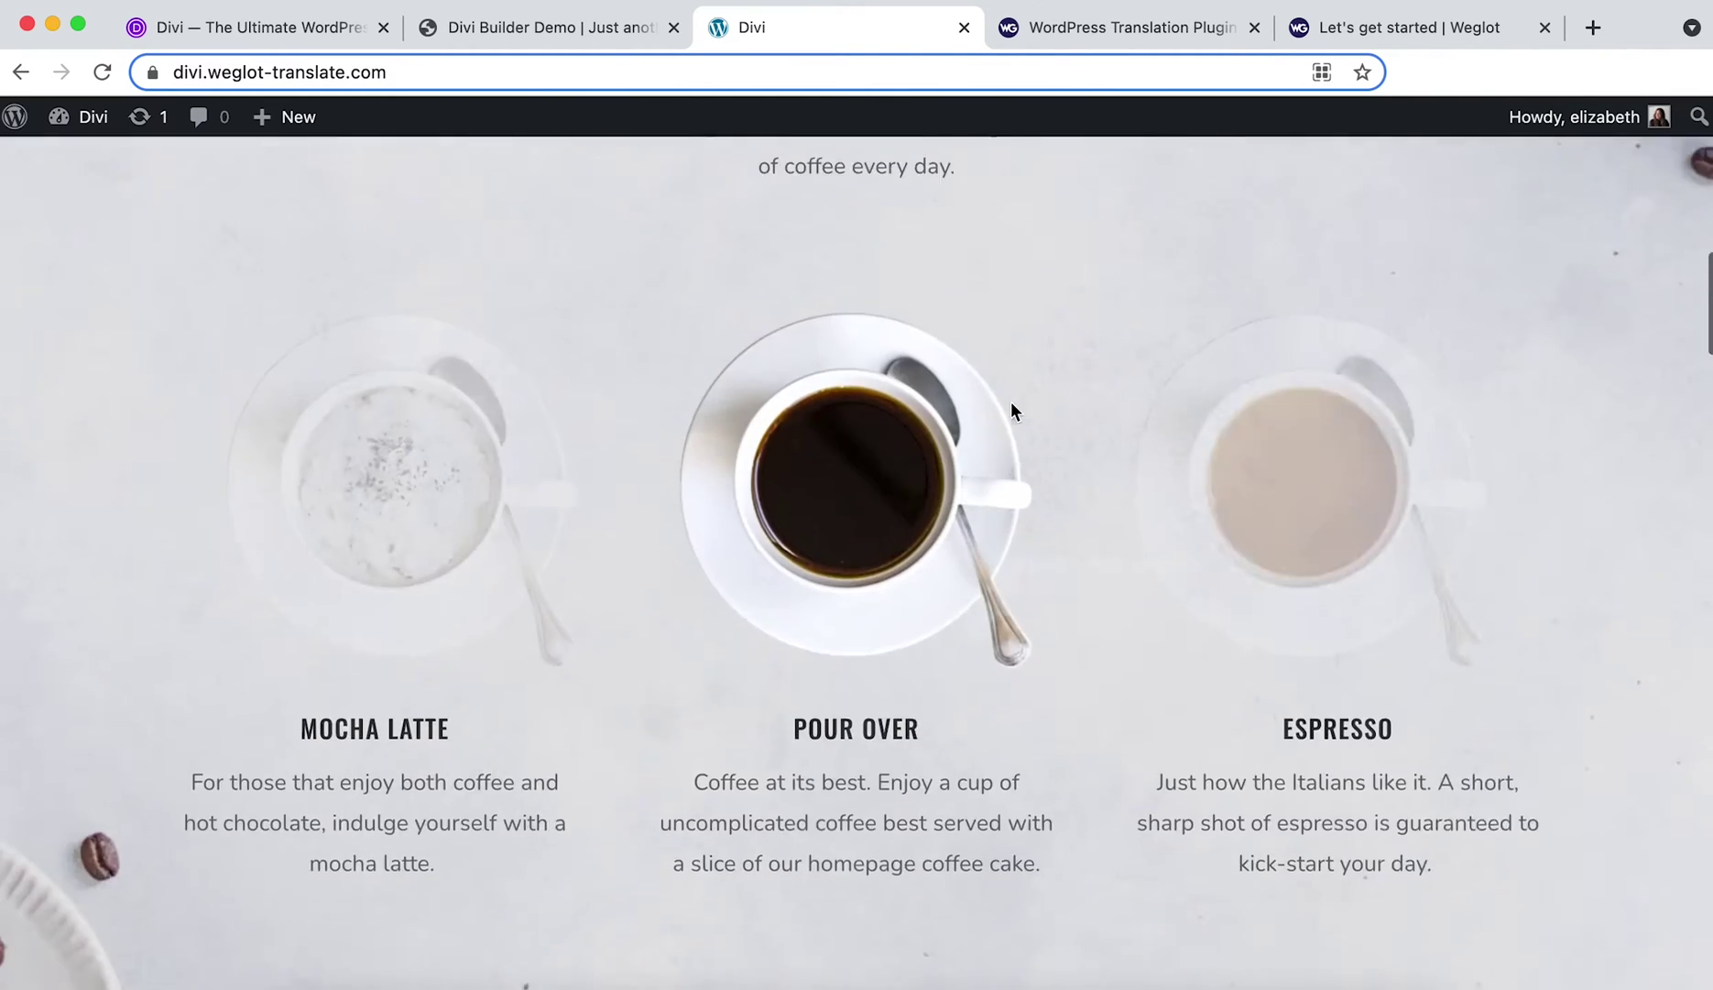
scroll(1010, 401, up, 15)
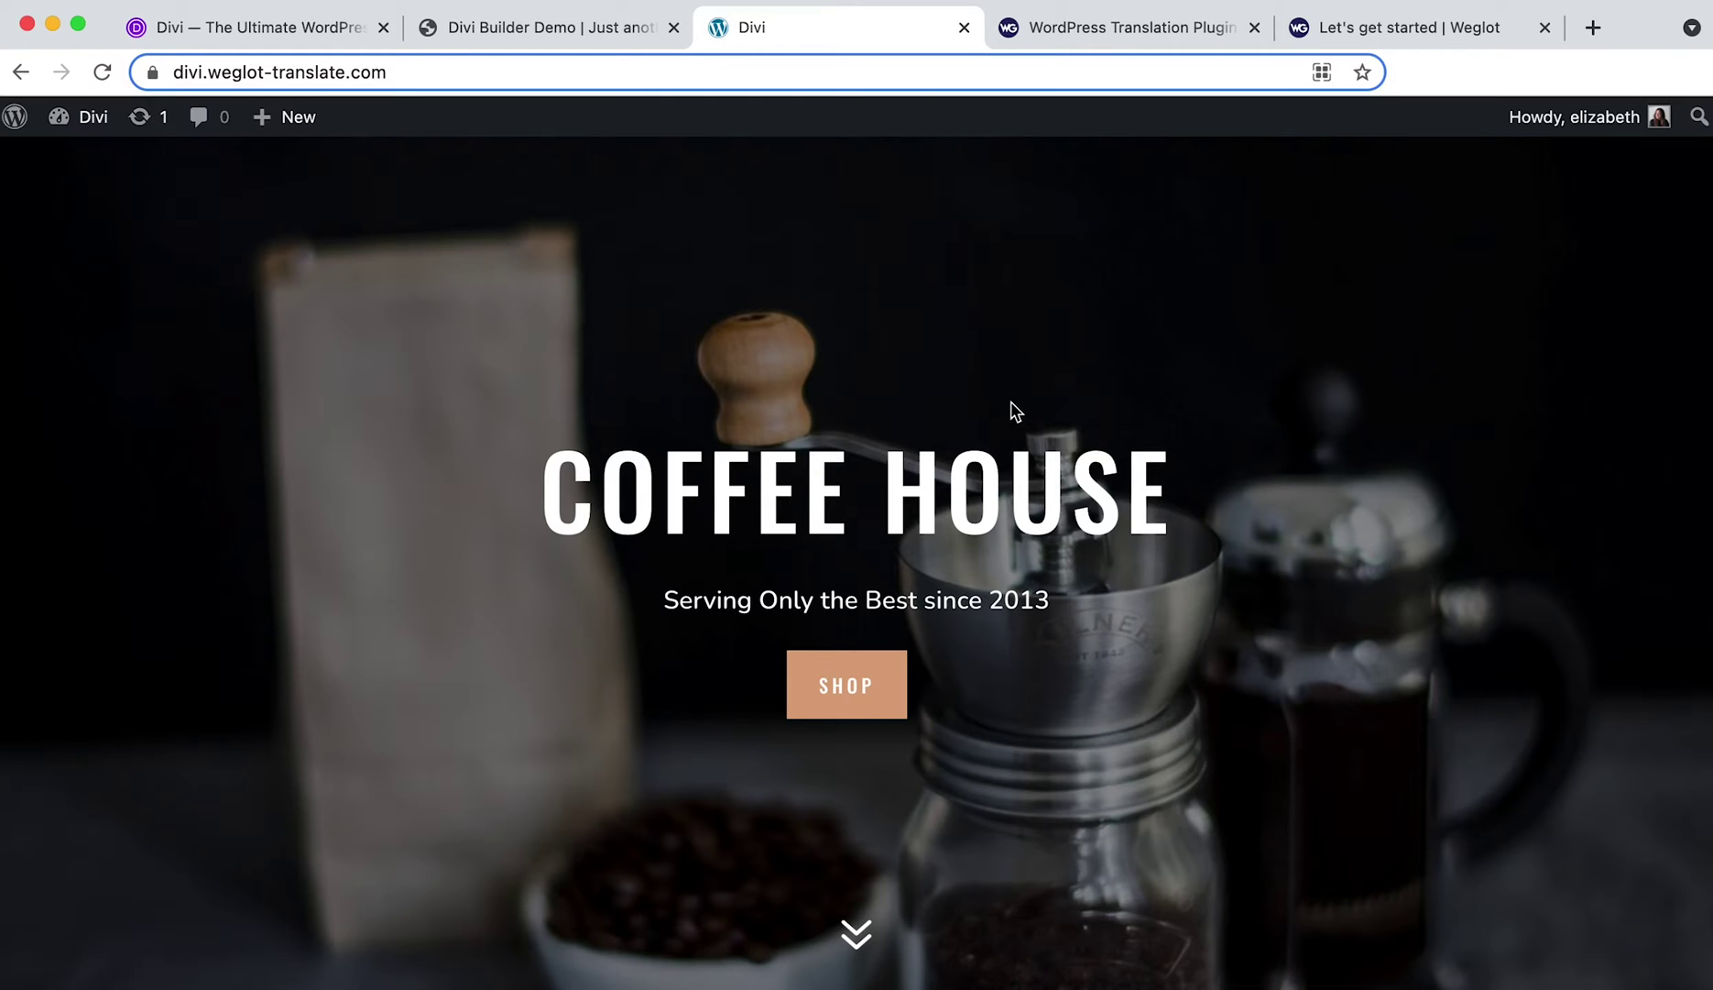
Search the plugin directory for 'weglot', then install and activate Weglot Translate
click(18, 127)
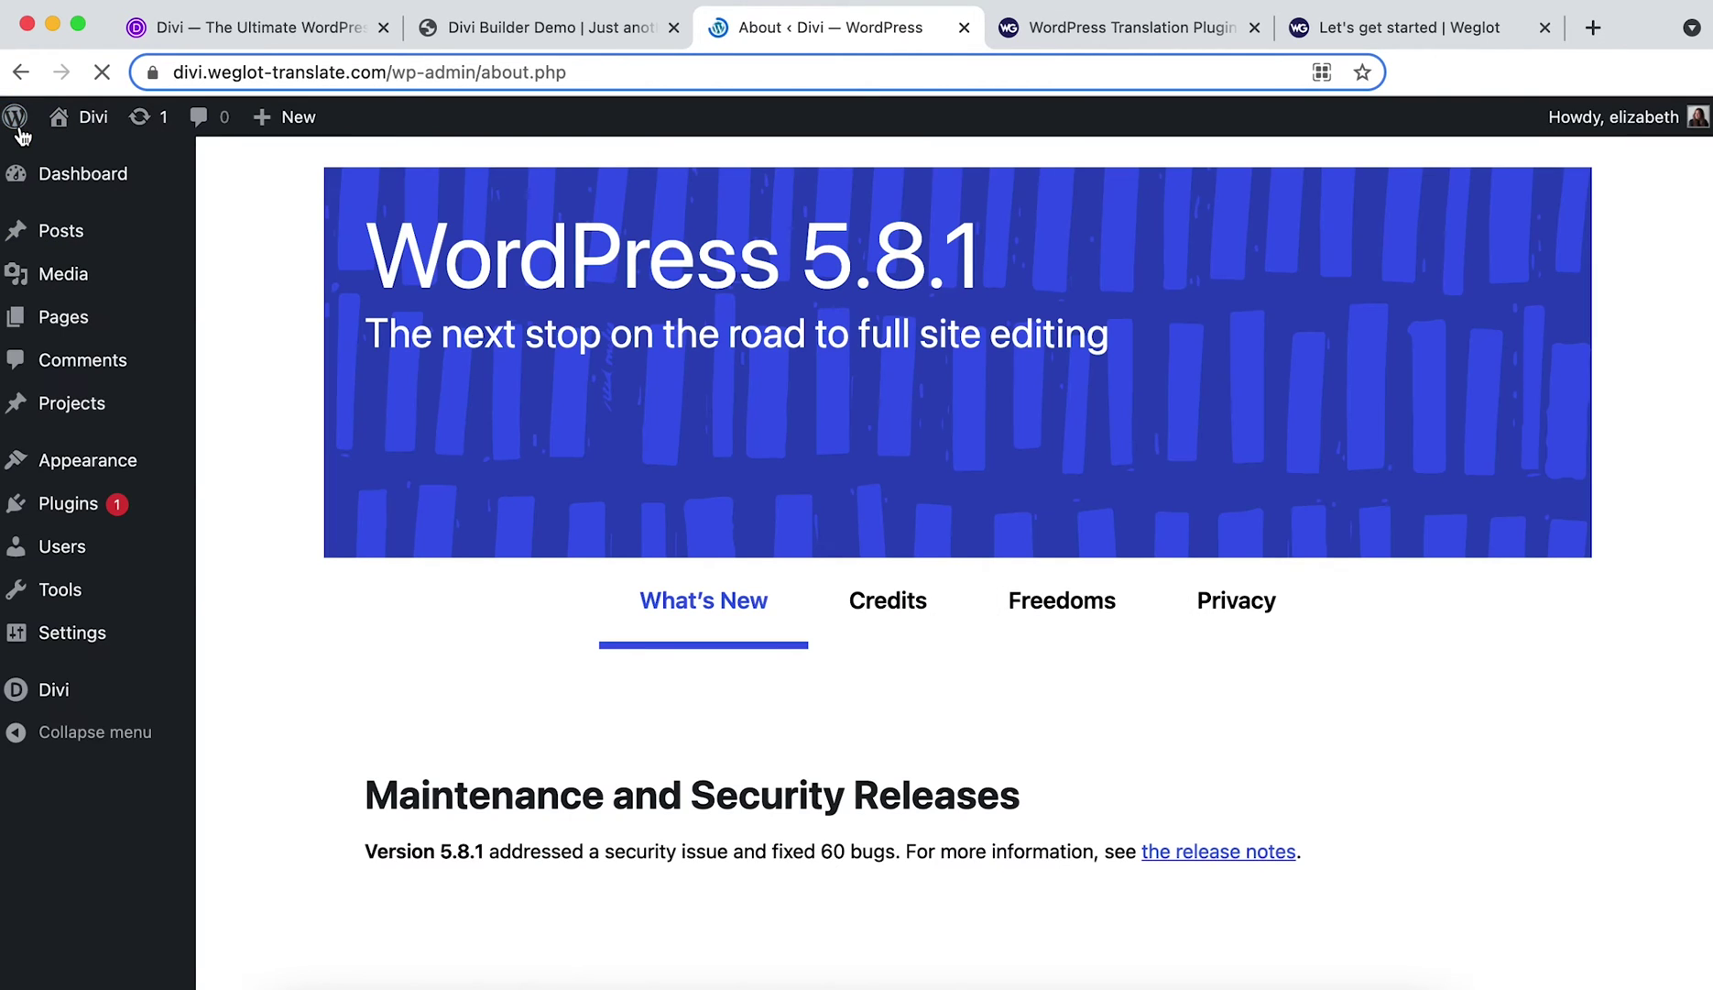
mouse_move(64, 506)
click(271, 547)
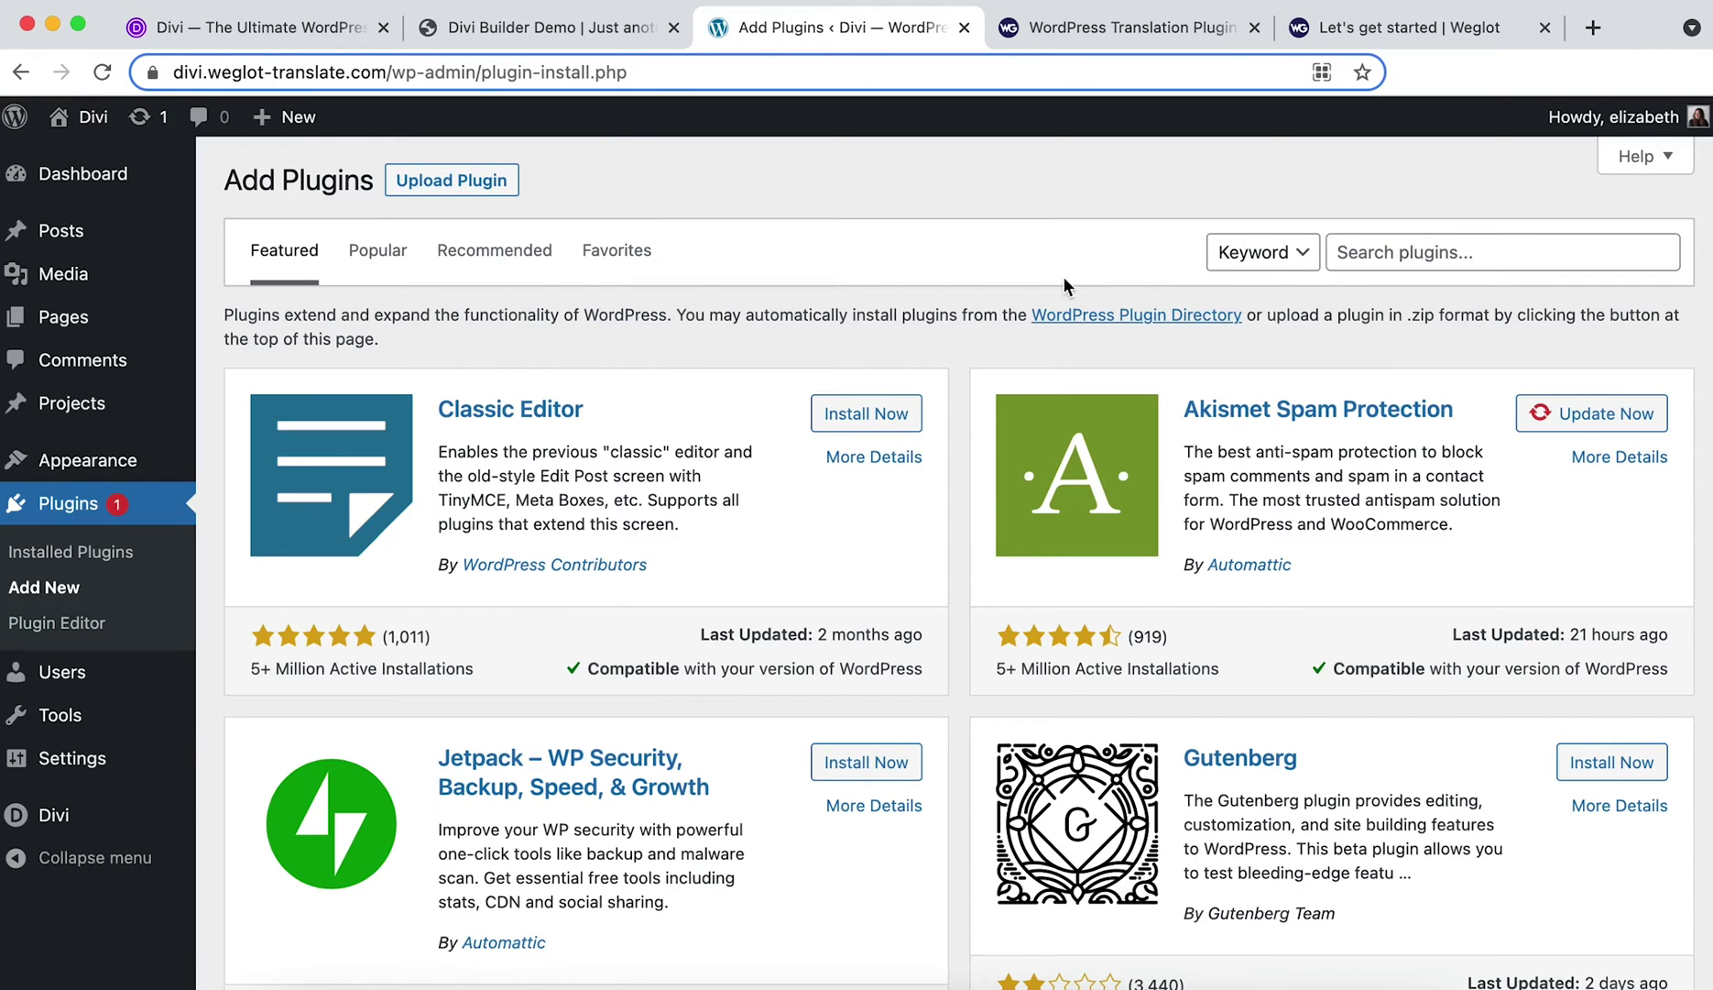
click(1413, 249)
text(weglot)
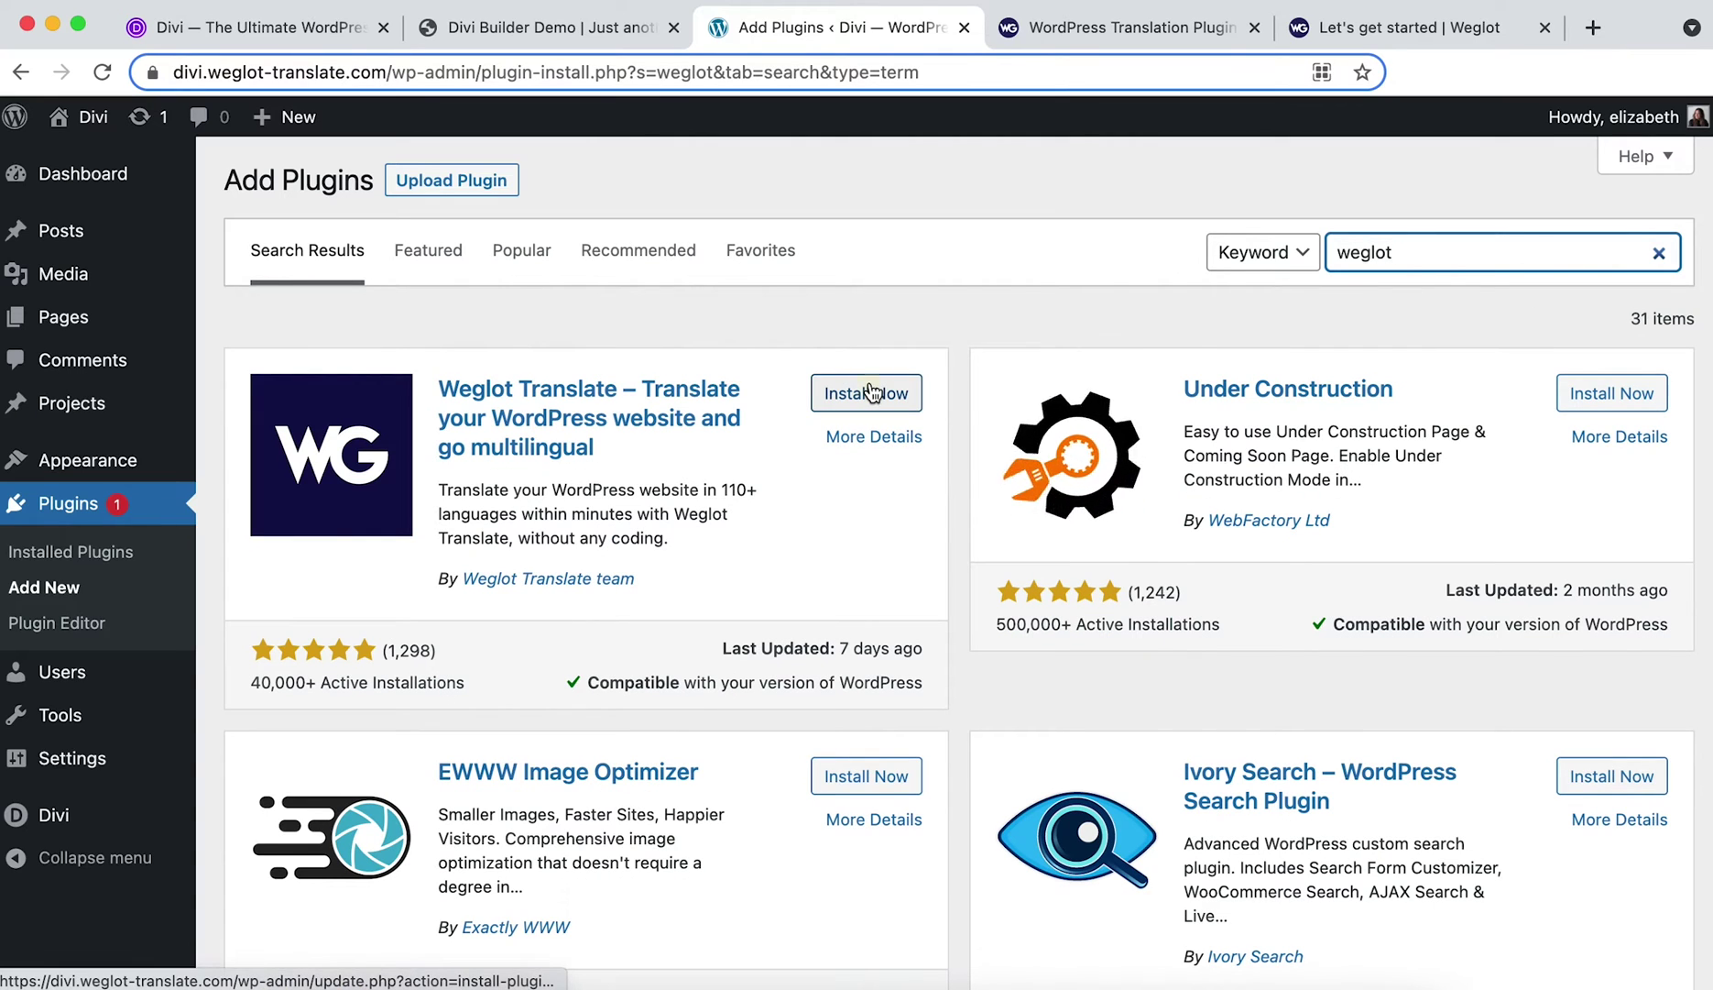
click(867, 392)
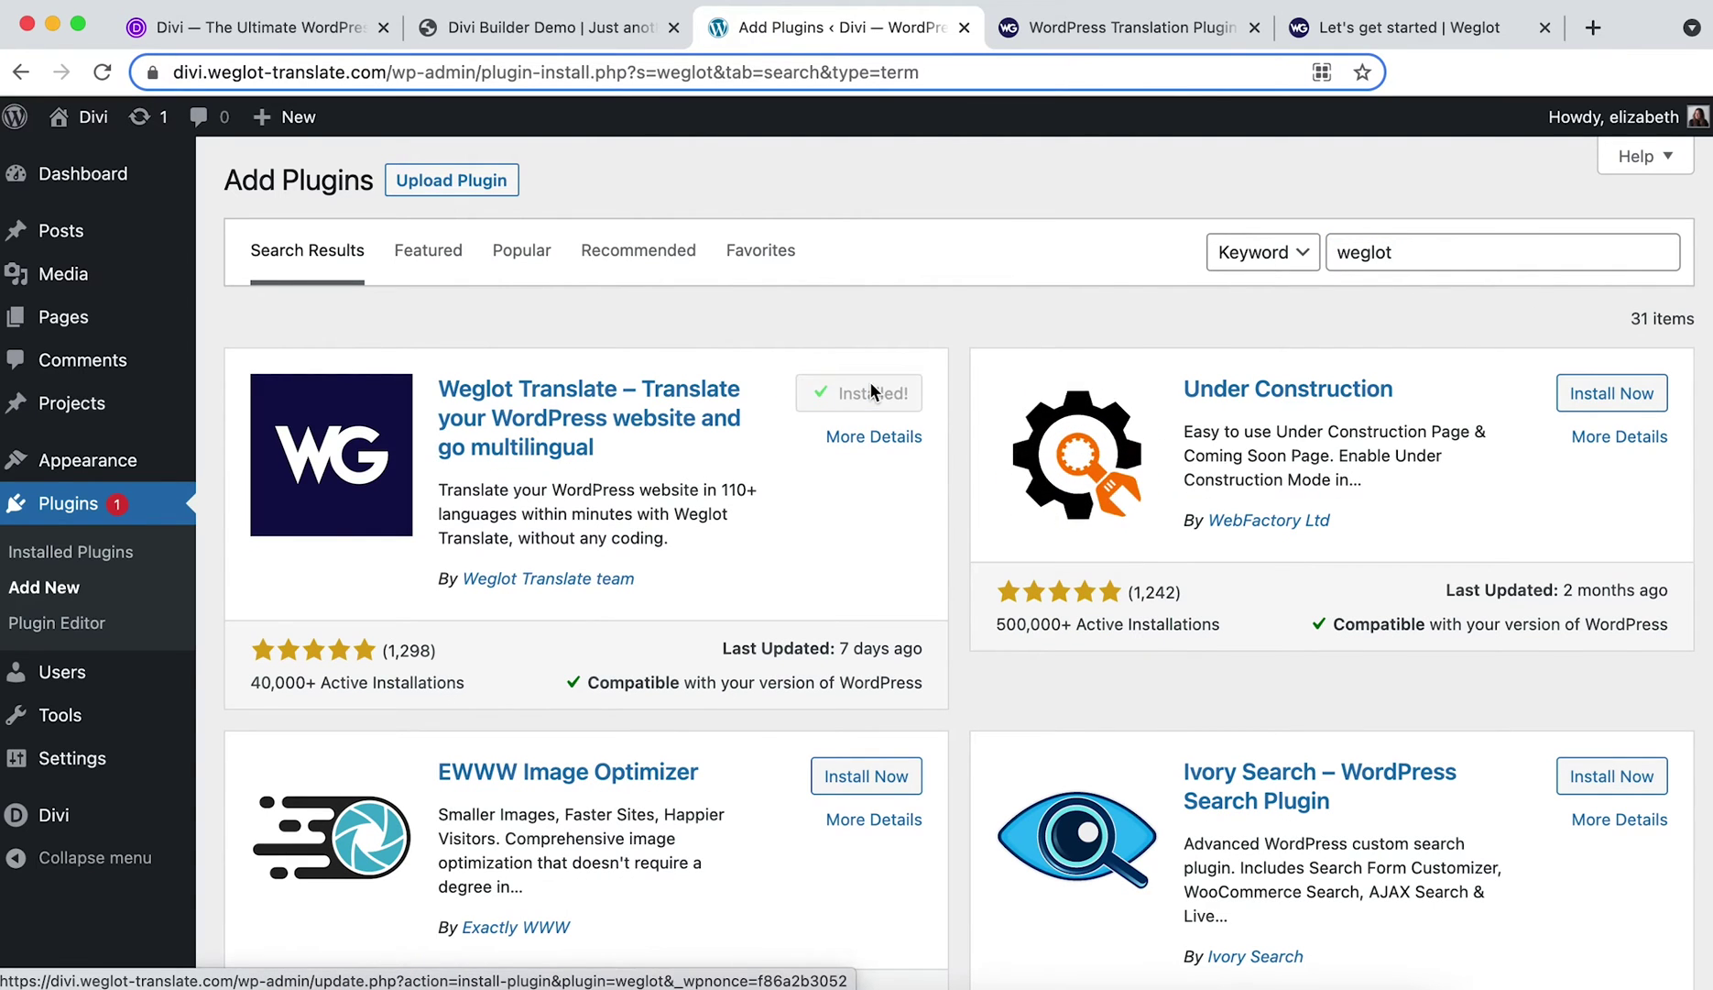
click(872, 394)
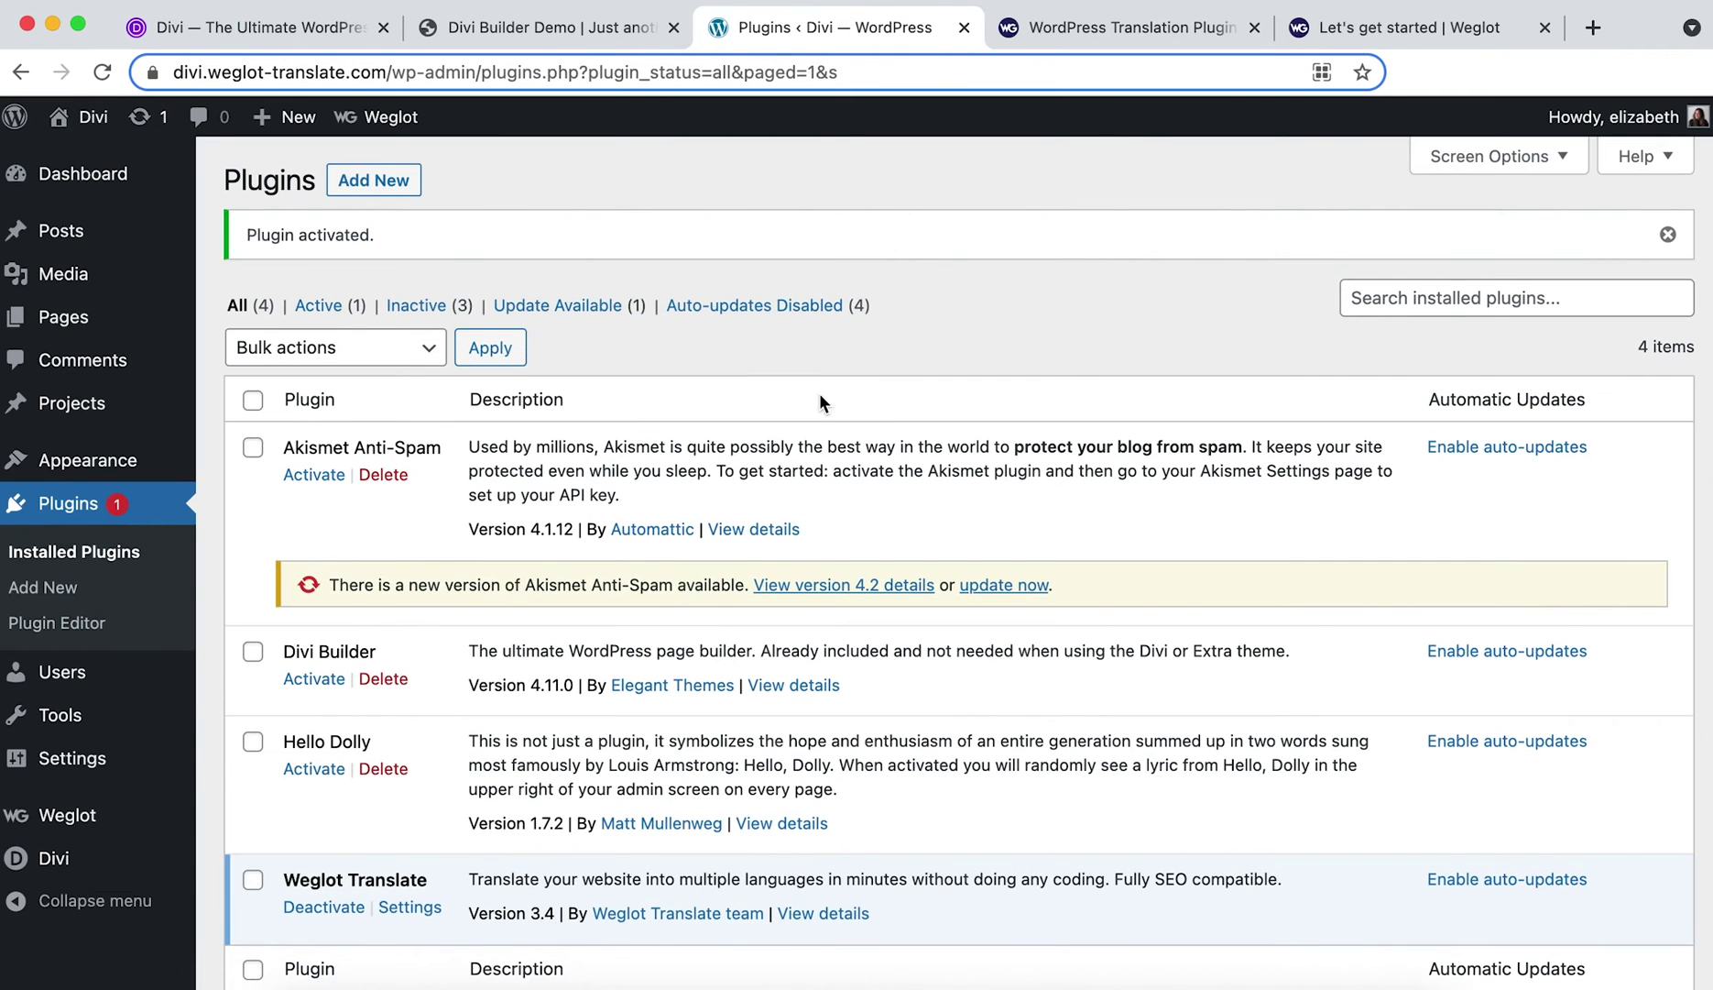
Open Weglot's Main configuration page, then go to the Weglot dashboard showing the project's API key
click(87, 822)
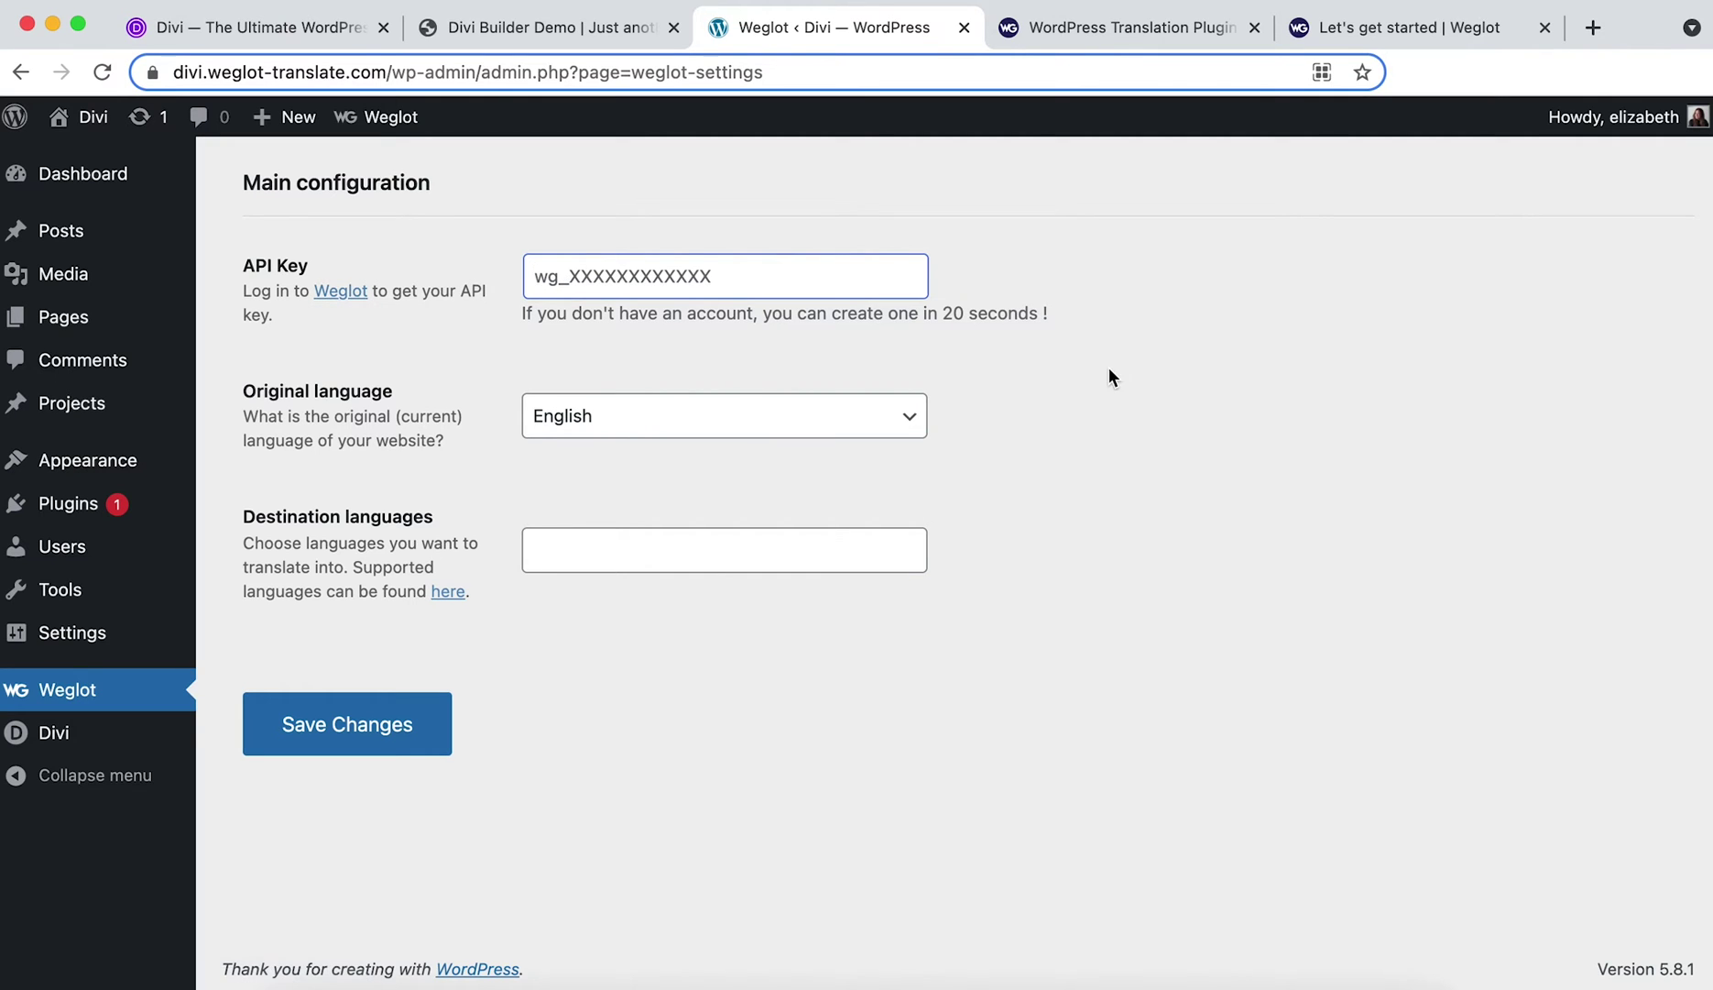
click(1403, 26)
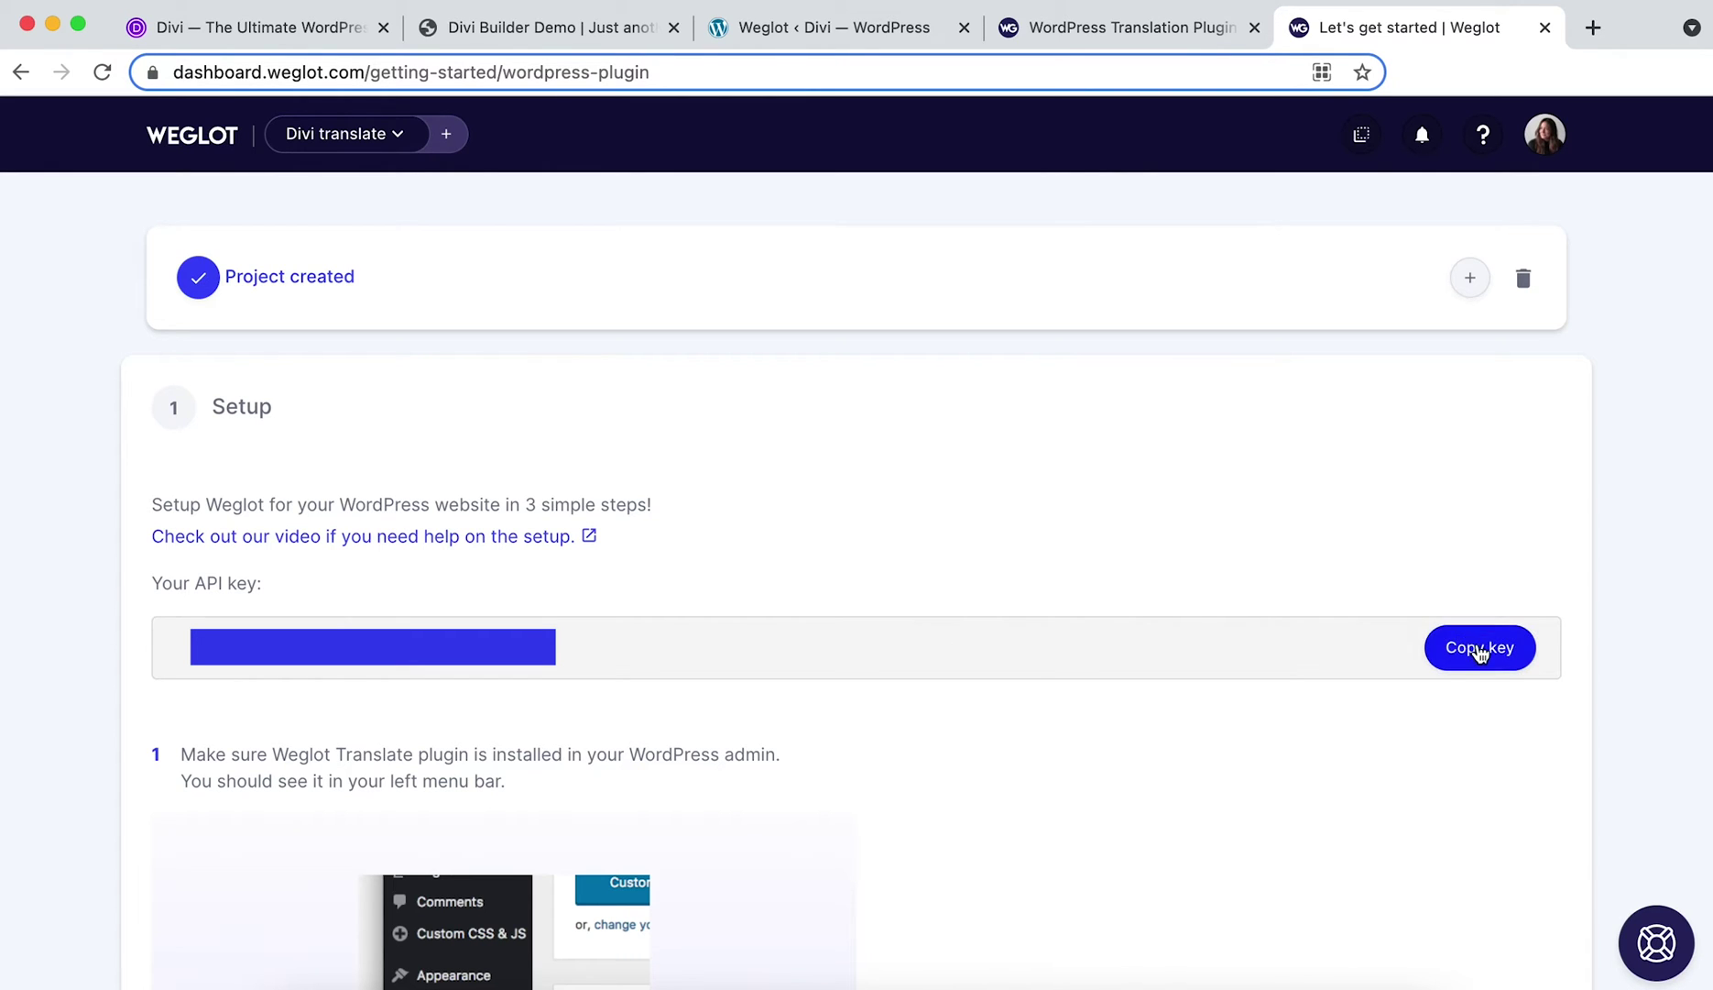
Copy the project's API key from the Weglot Dashboard and focus WordPress's API Key field
click(1479, 649)
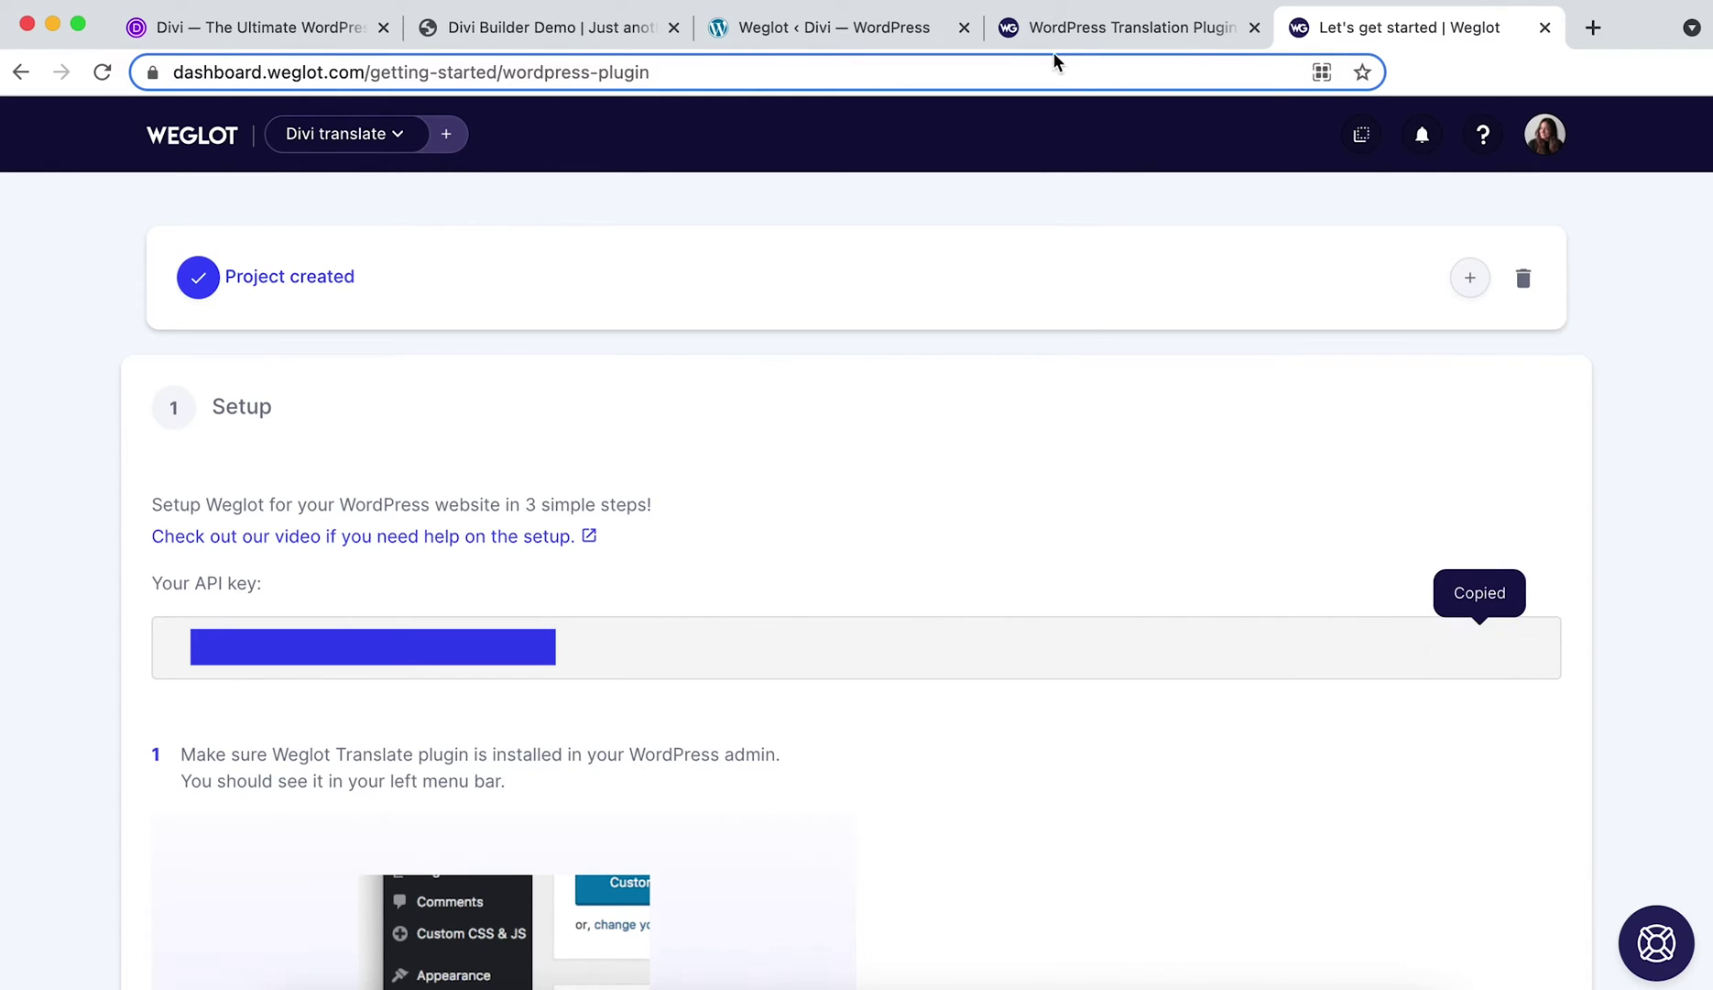
click(830, 27)
click(730, 283)
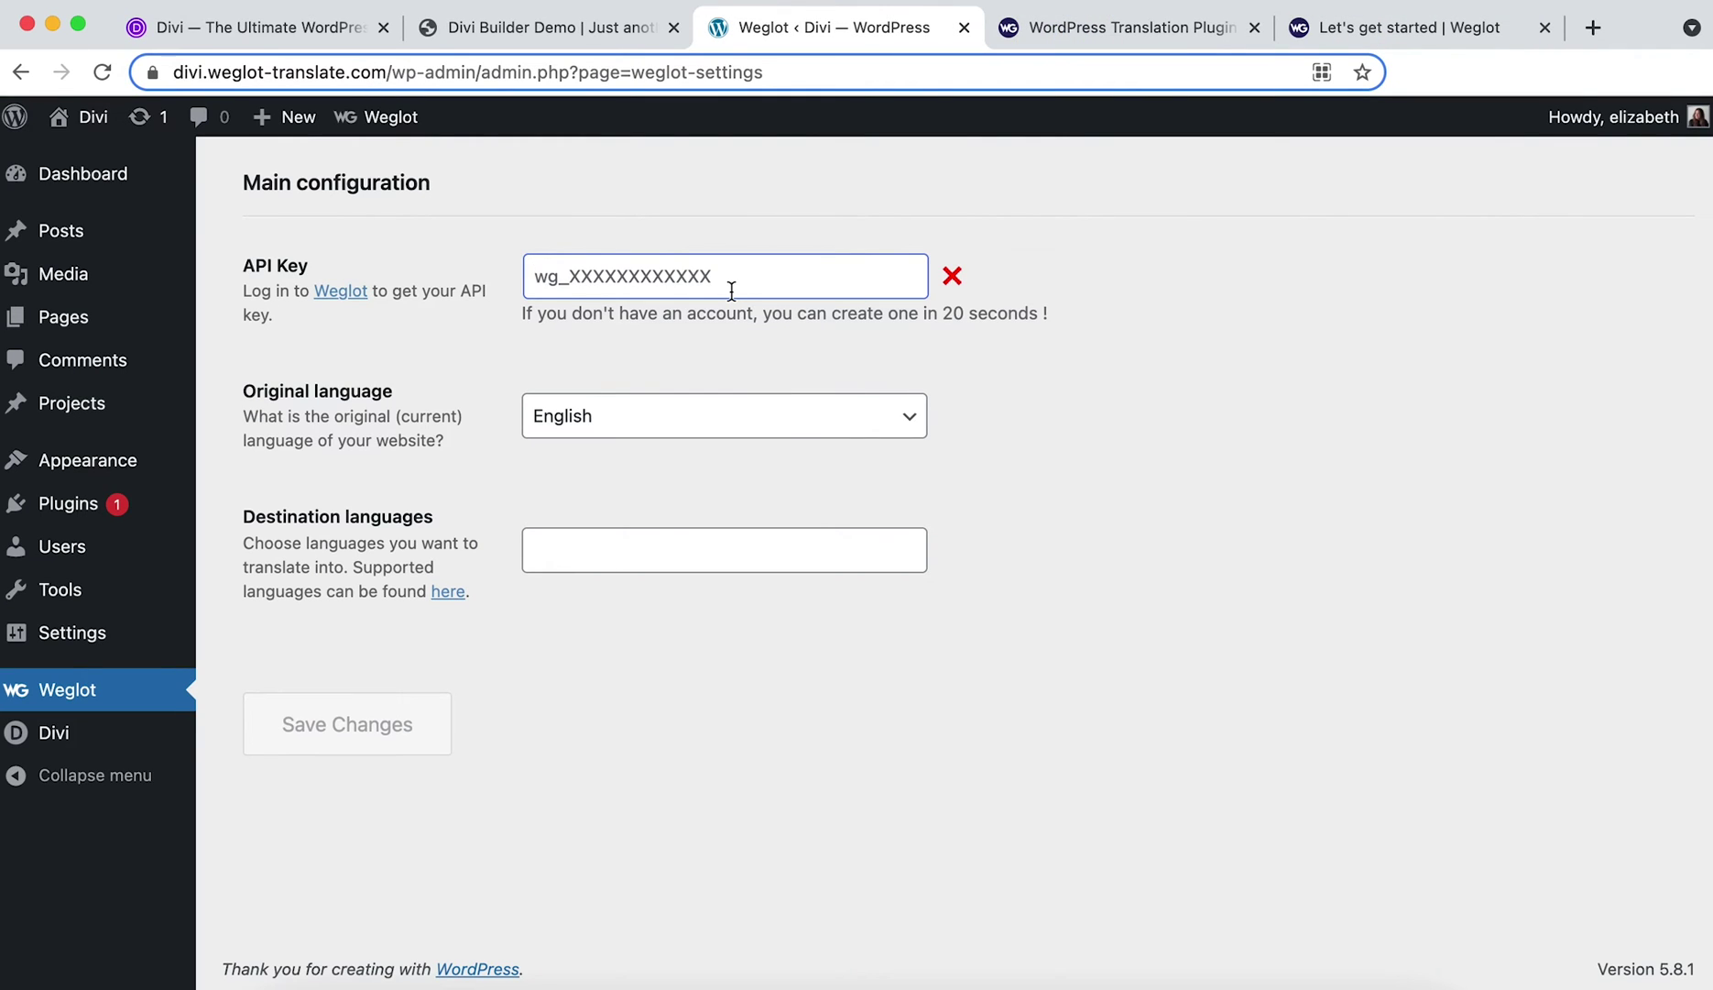
Paste the API key into Weglot settings and keep English as the original language
key(super+v)
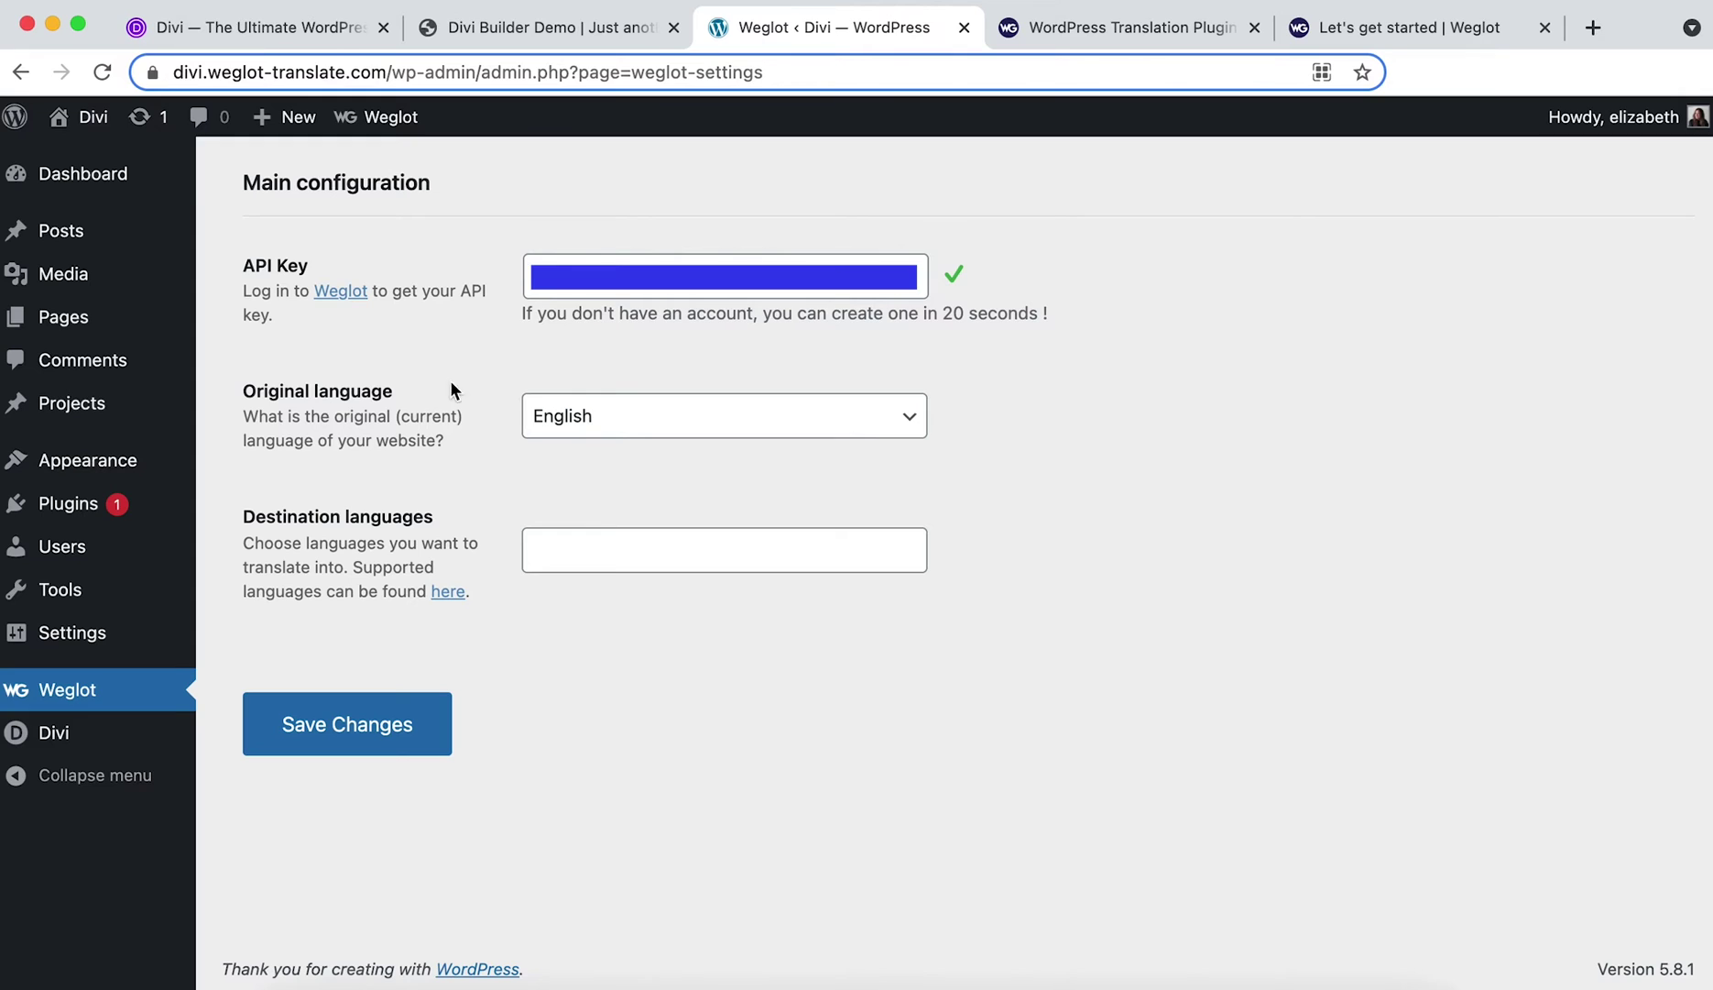
click(612, 413)
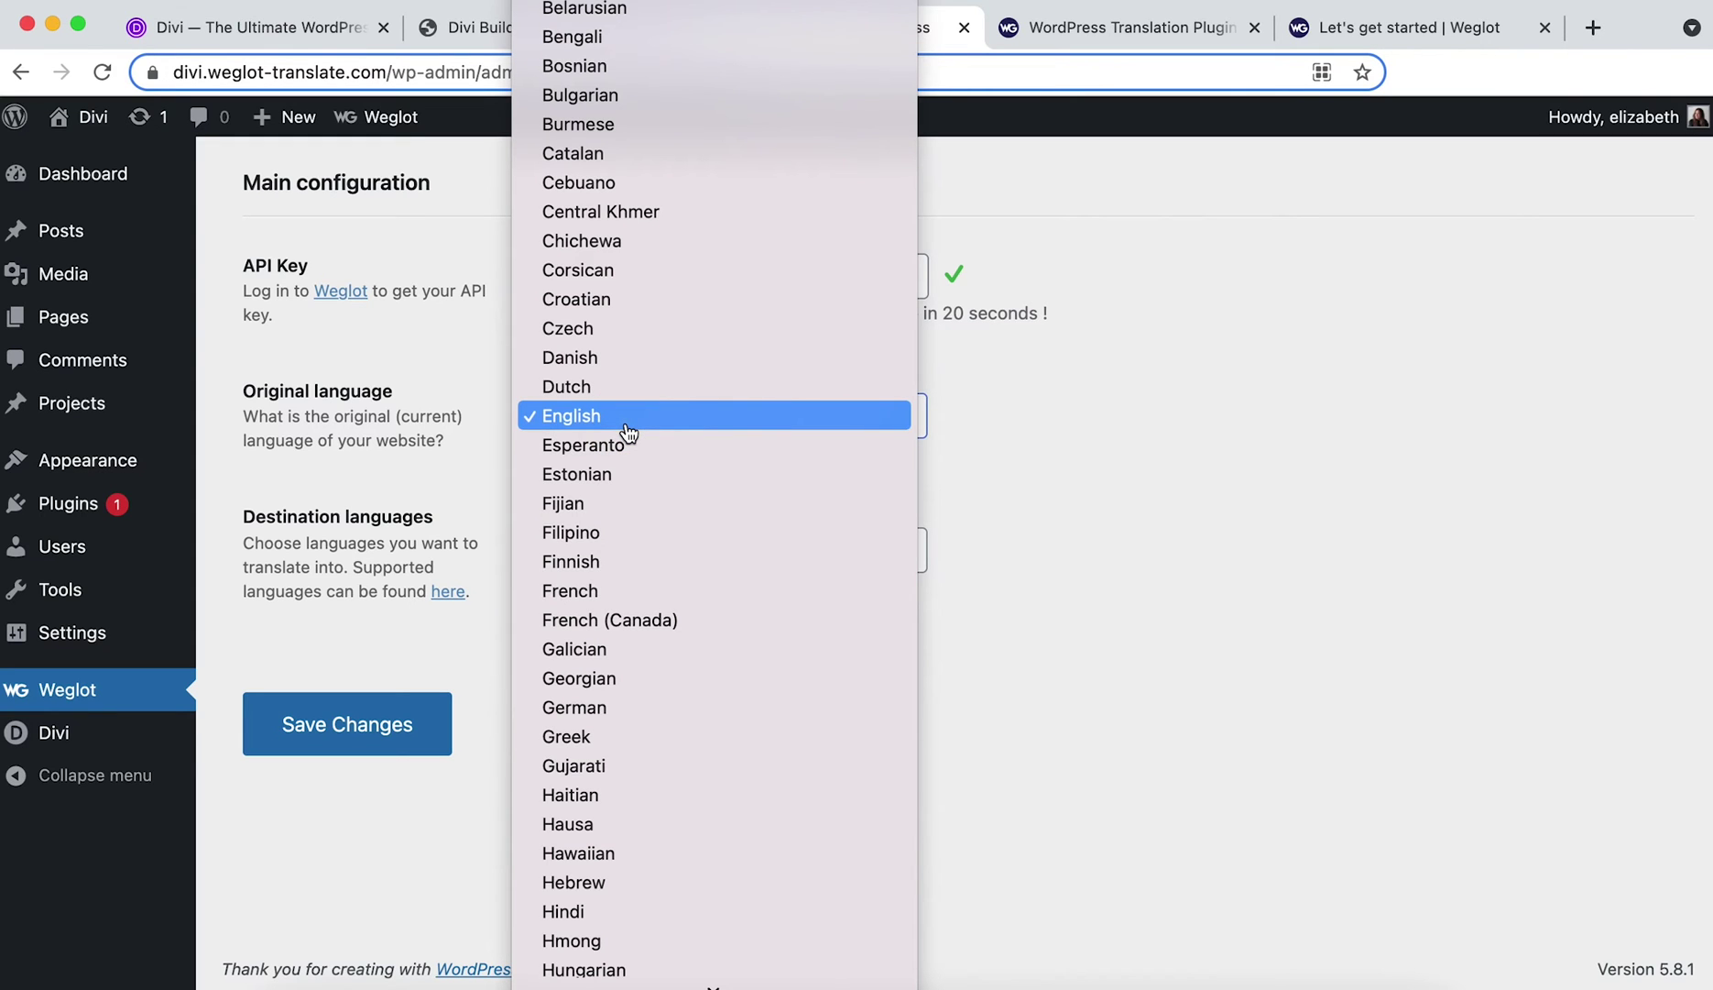
click(627, 423)
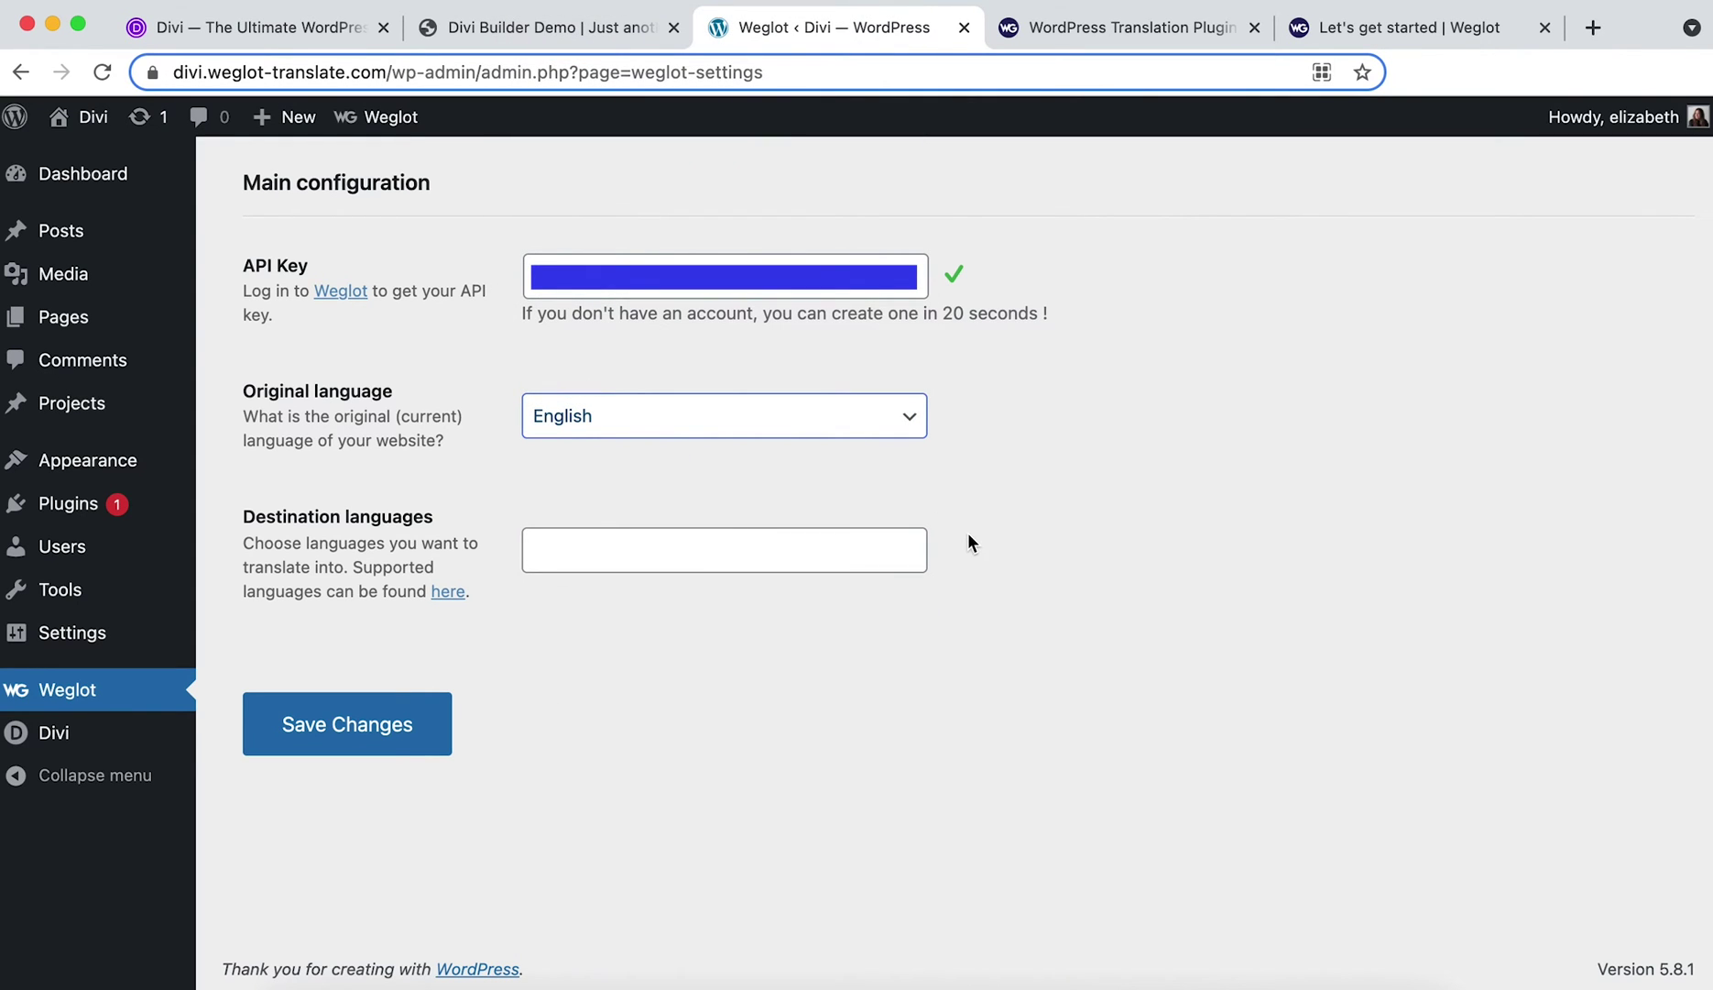
Add French as the destination language and save the changes
click(707, 554)
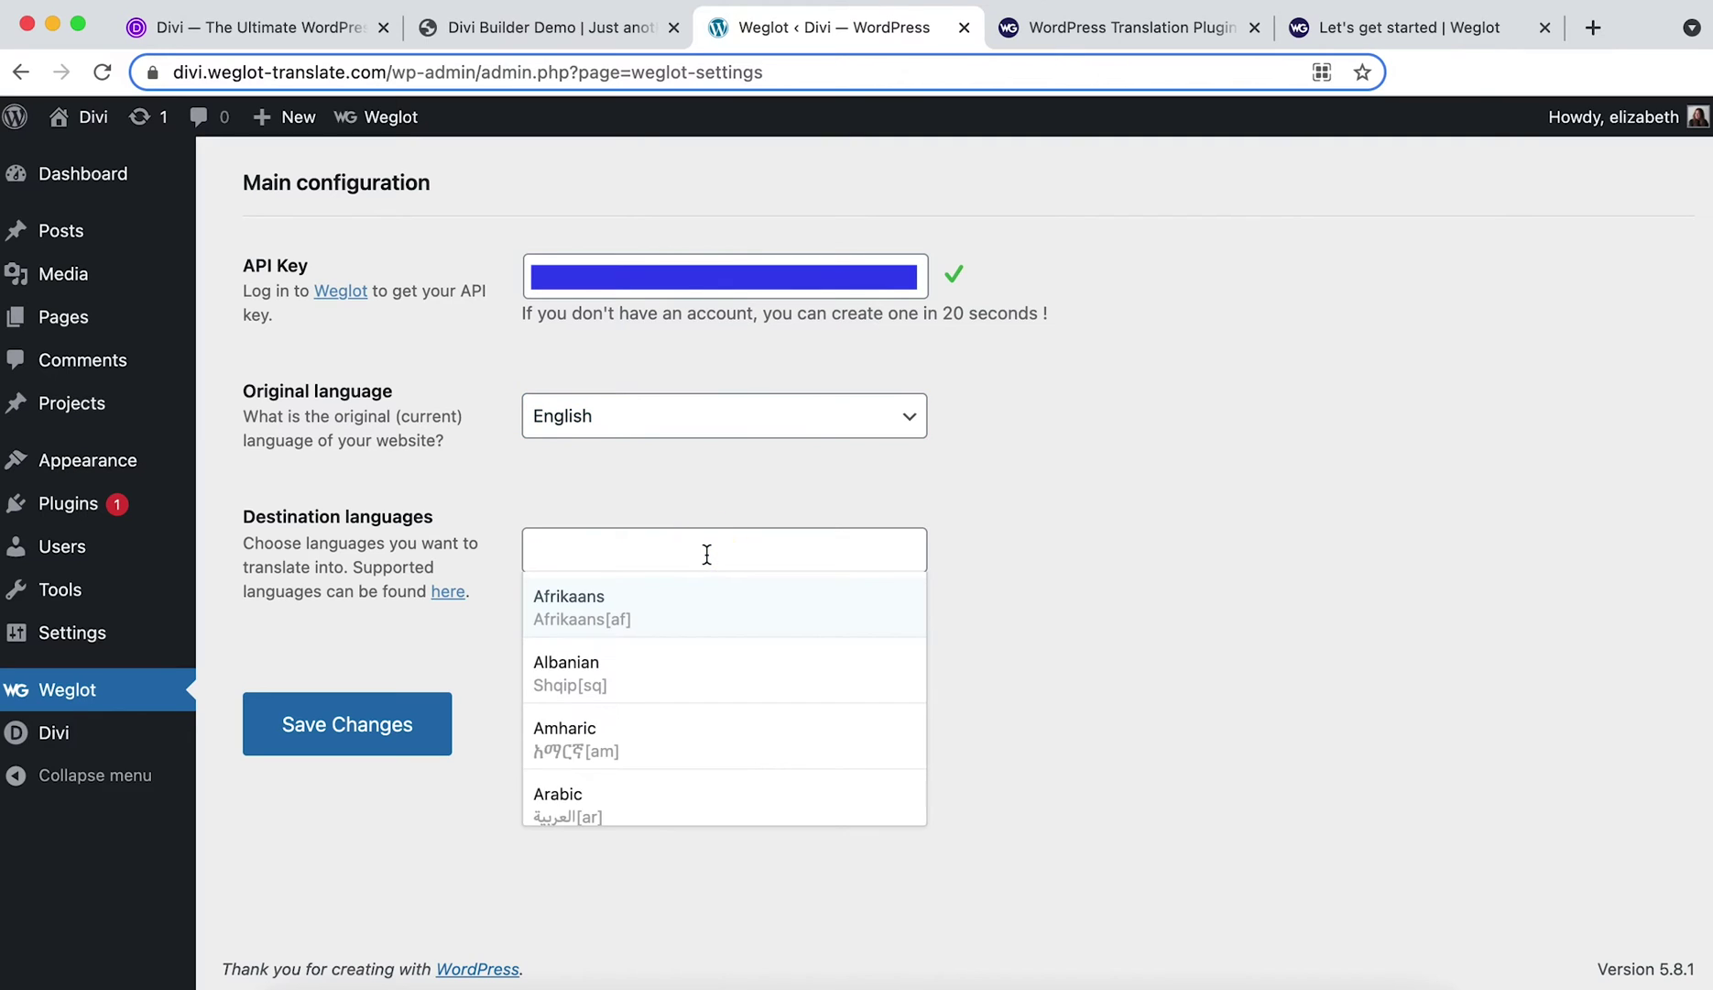
text(frenc)
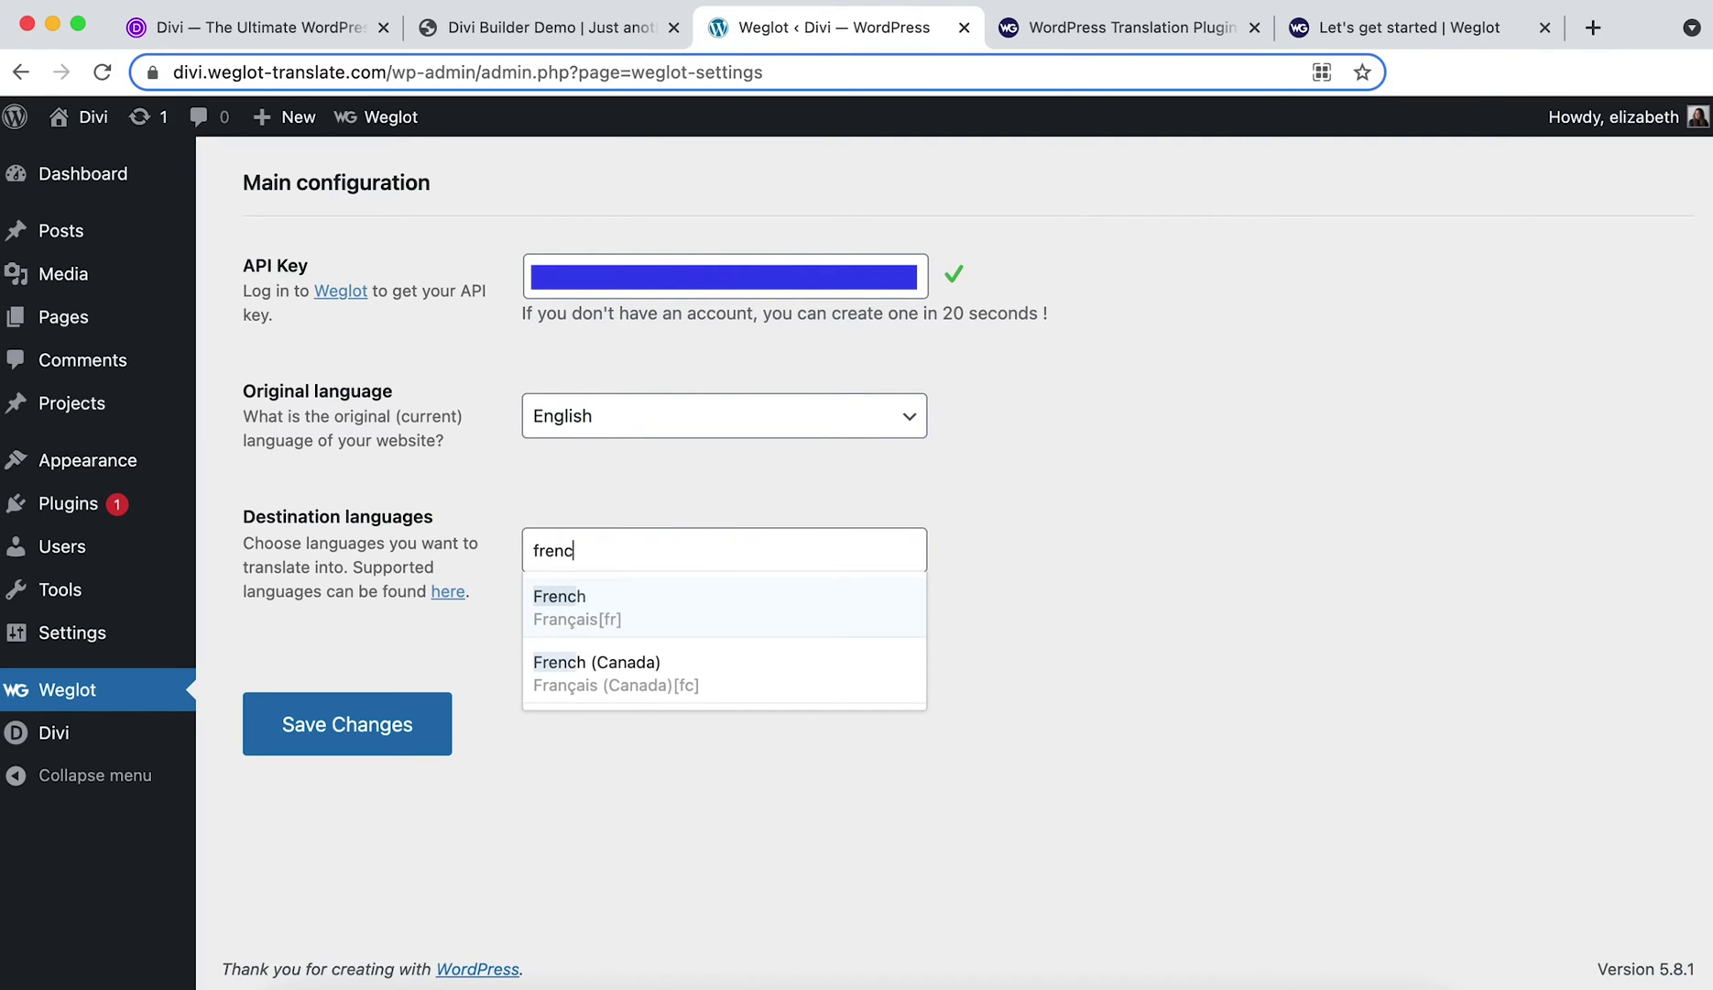
text(h)
click(674, 612)
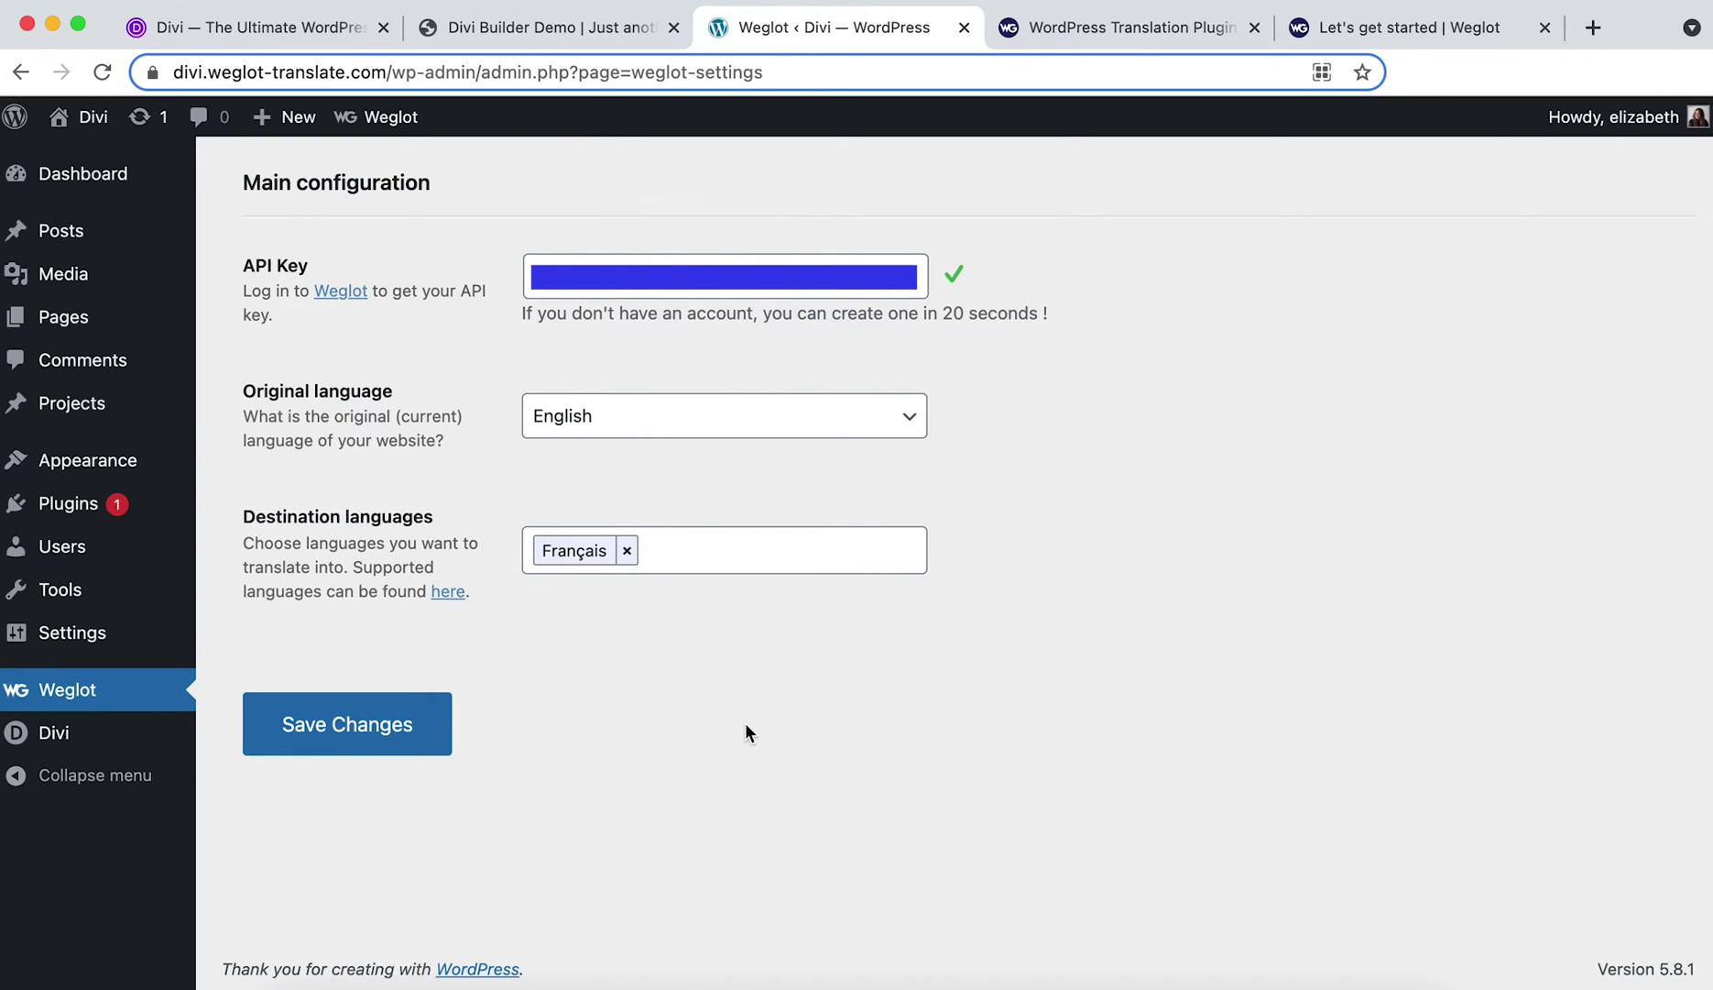
click(348, 717)
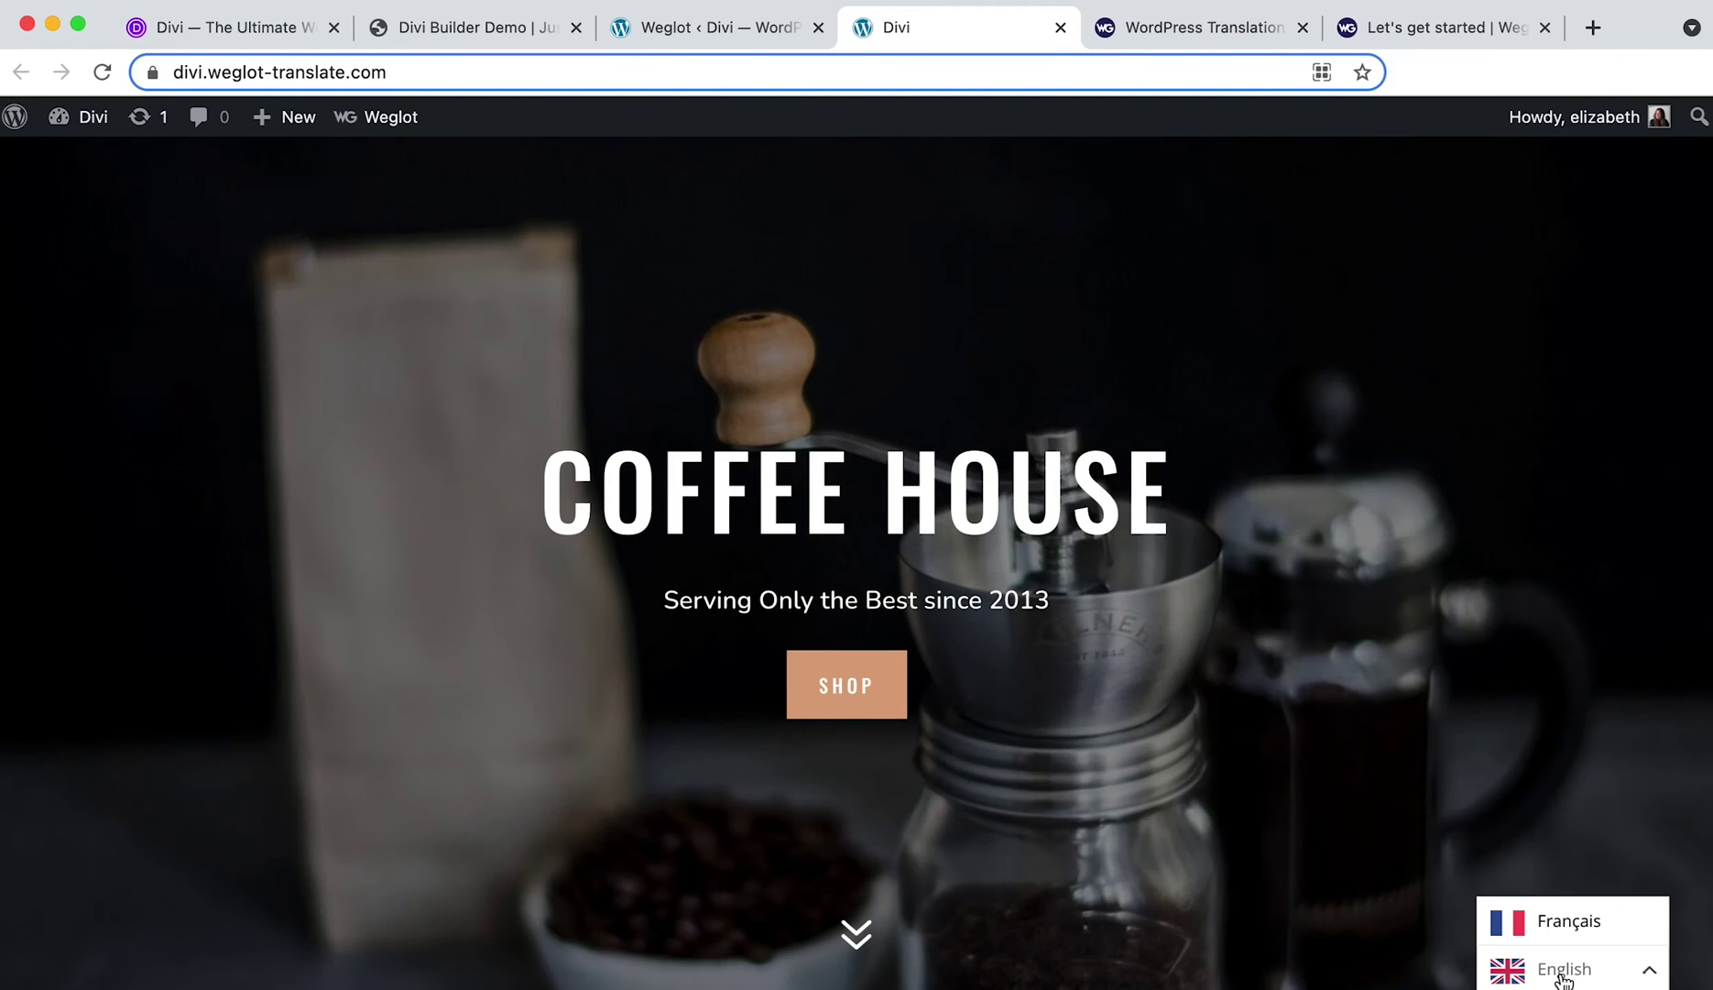
Switch the site to Français and scroll down through the French /fr/ home page
click(1567, 929)
scroll(1144, 808, down, 10)
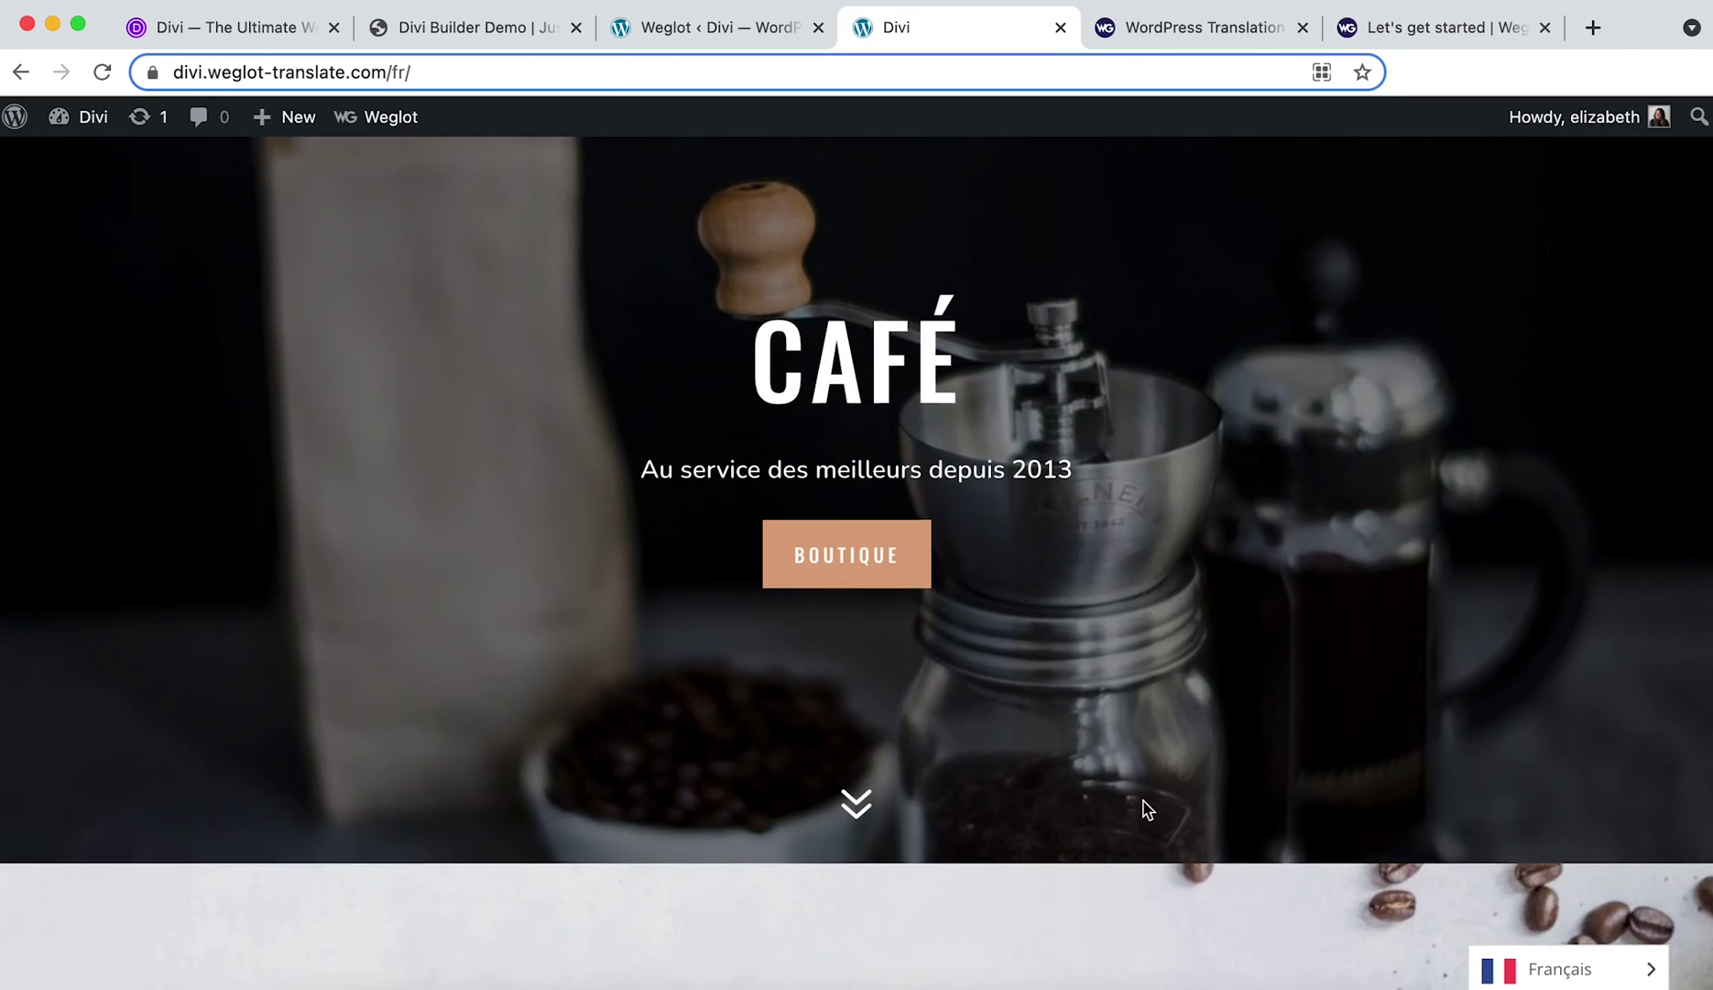
scroll(1143, 807, down, 9)
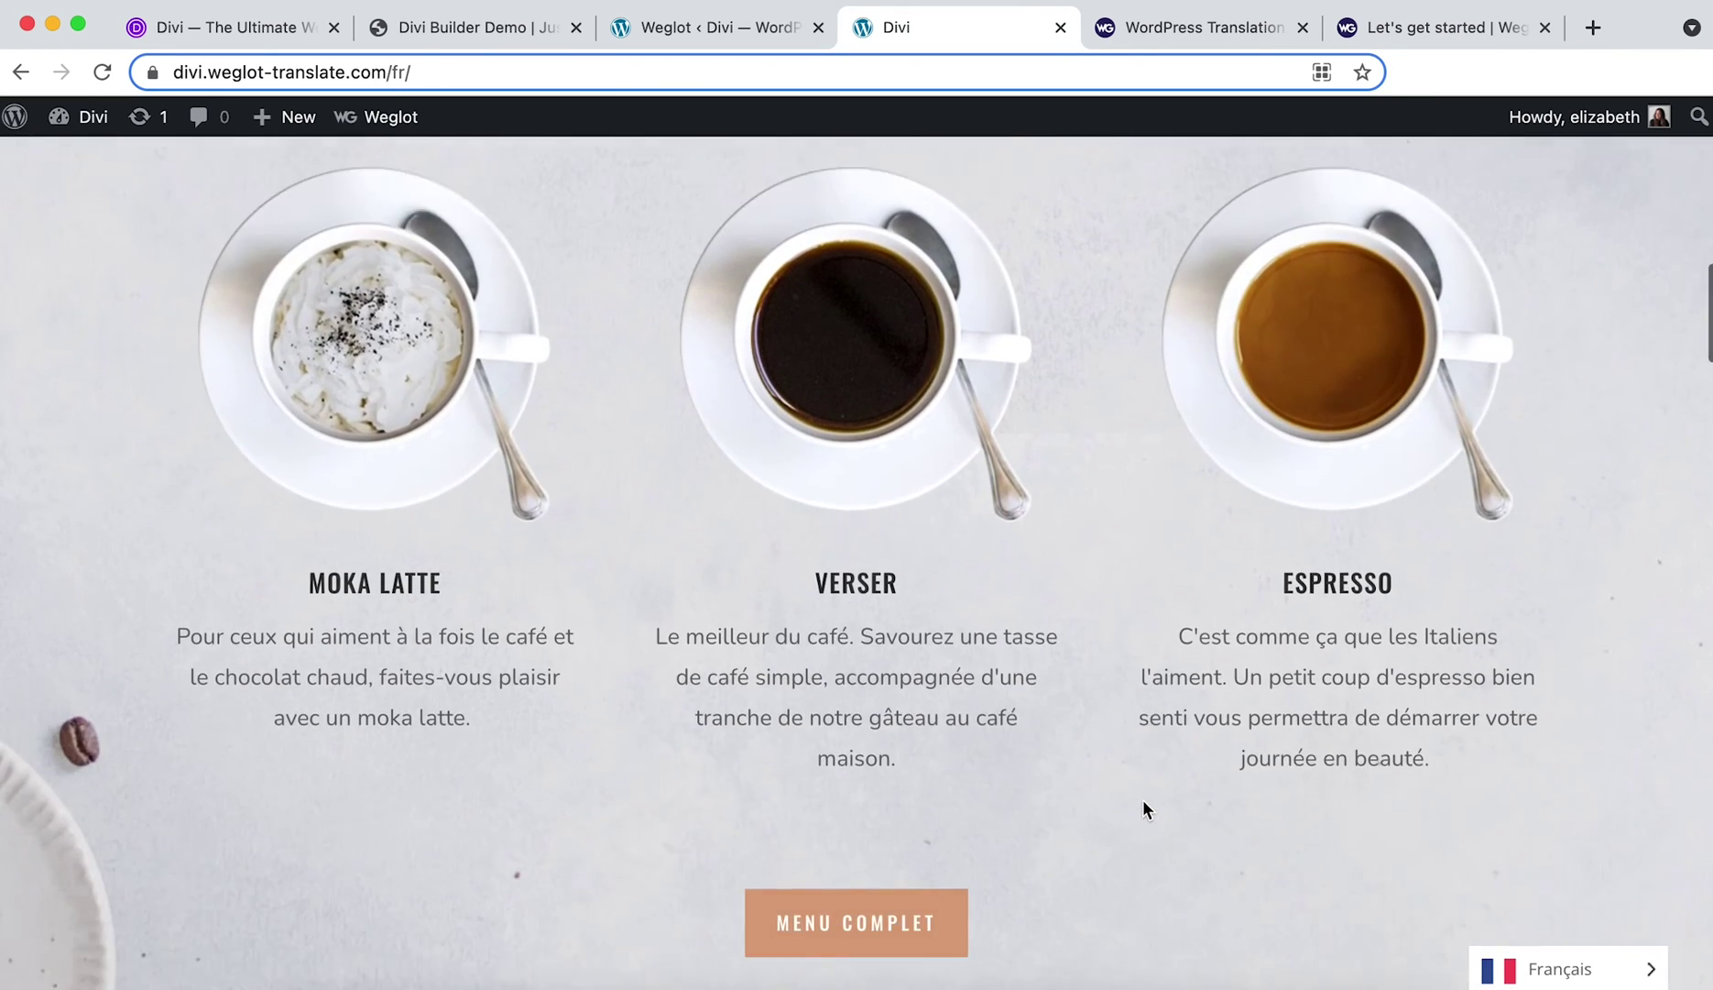
scroll(1145, 808, down, 8)
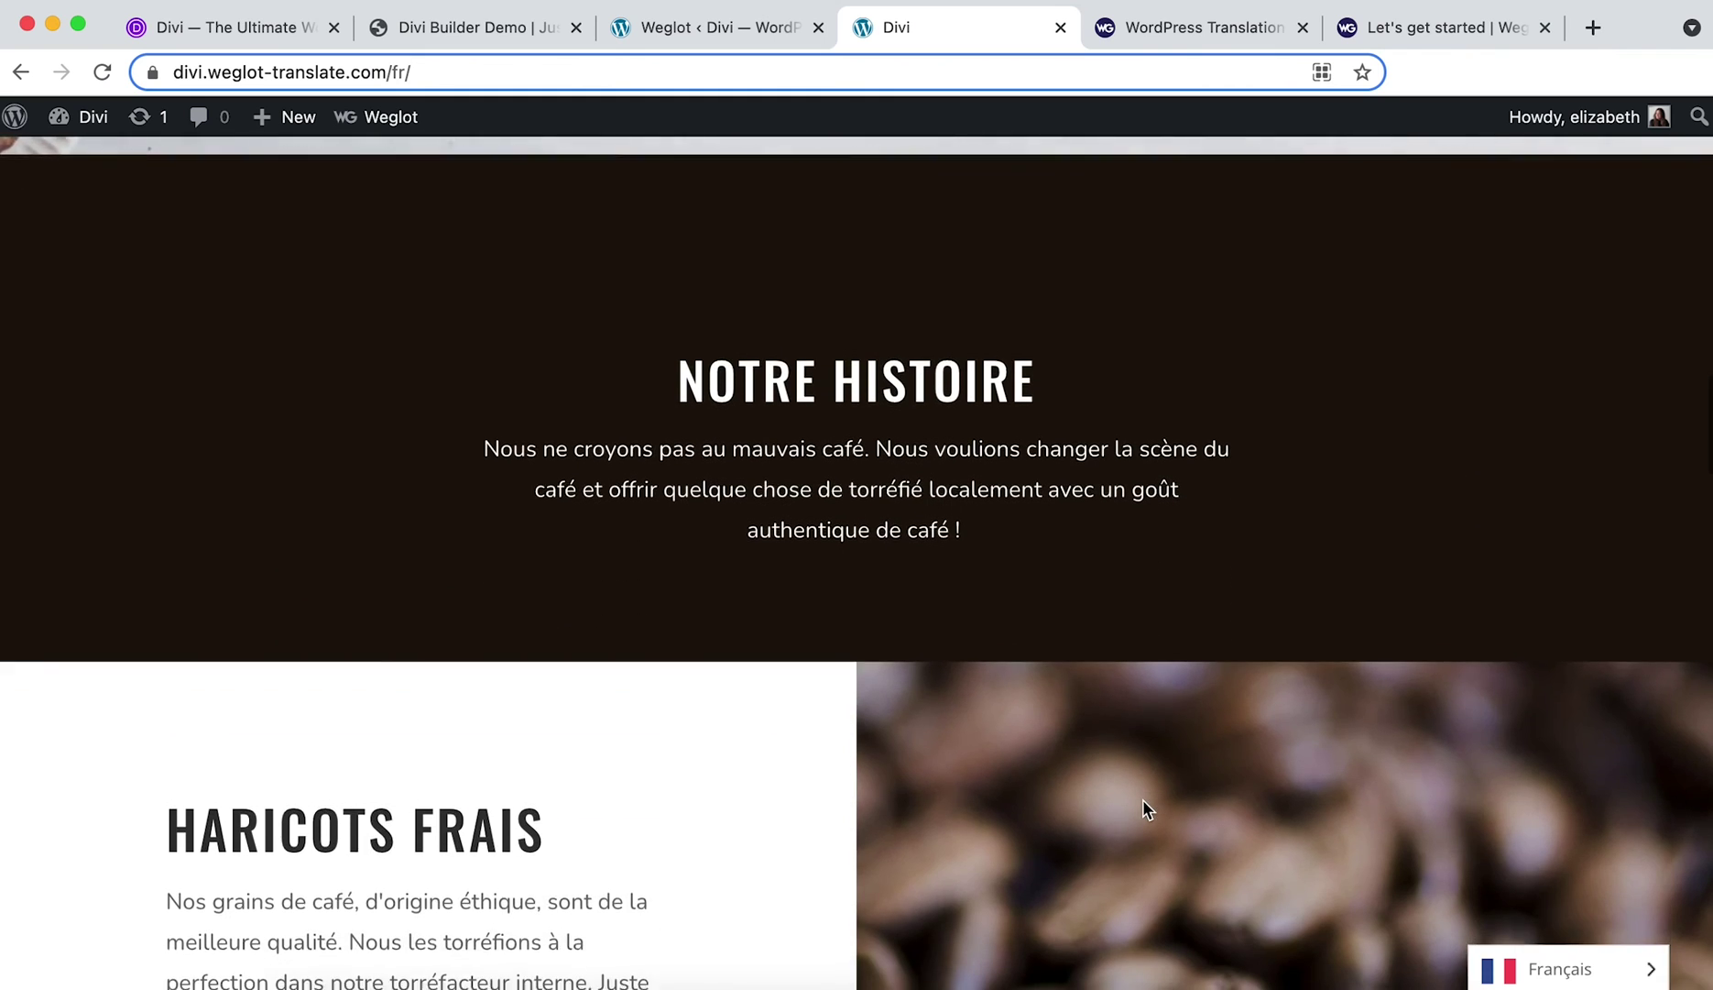
scroll(1145, 809, down, 2)
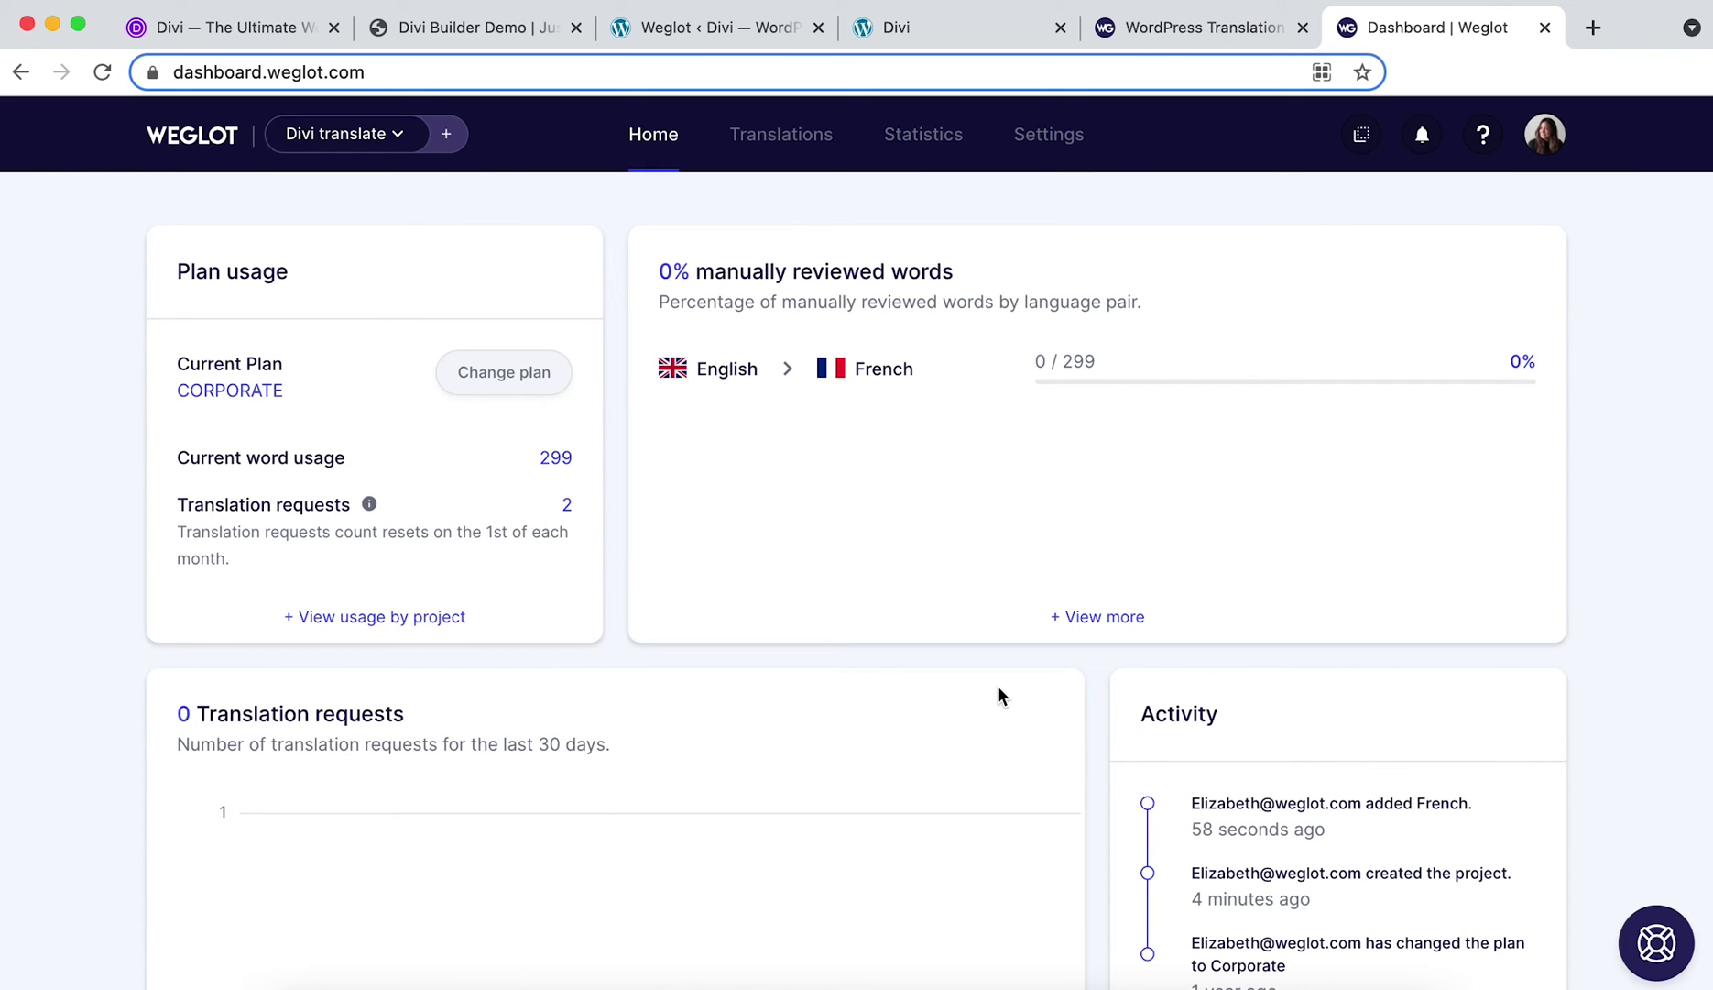
Browse the 46-entry English→French translation list, open the first French entry, then return to the overview
click(896, 370)
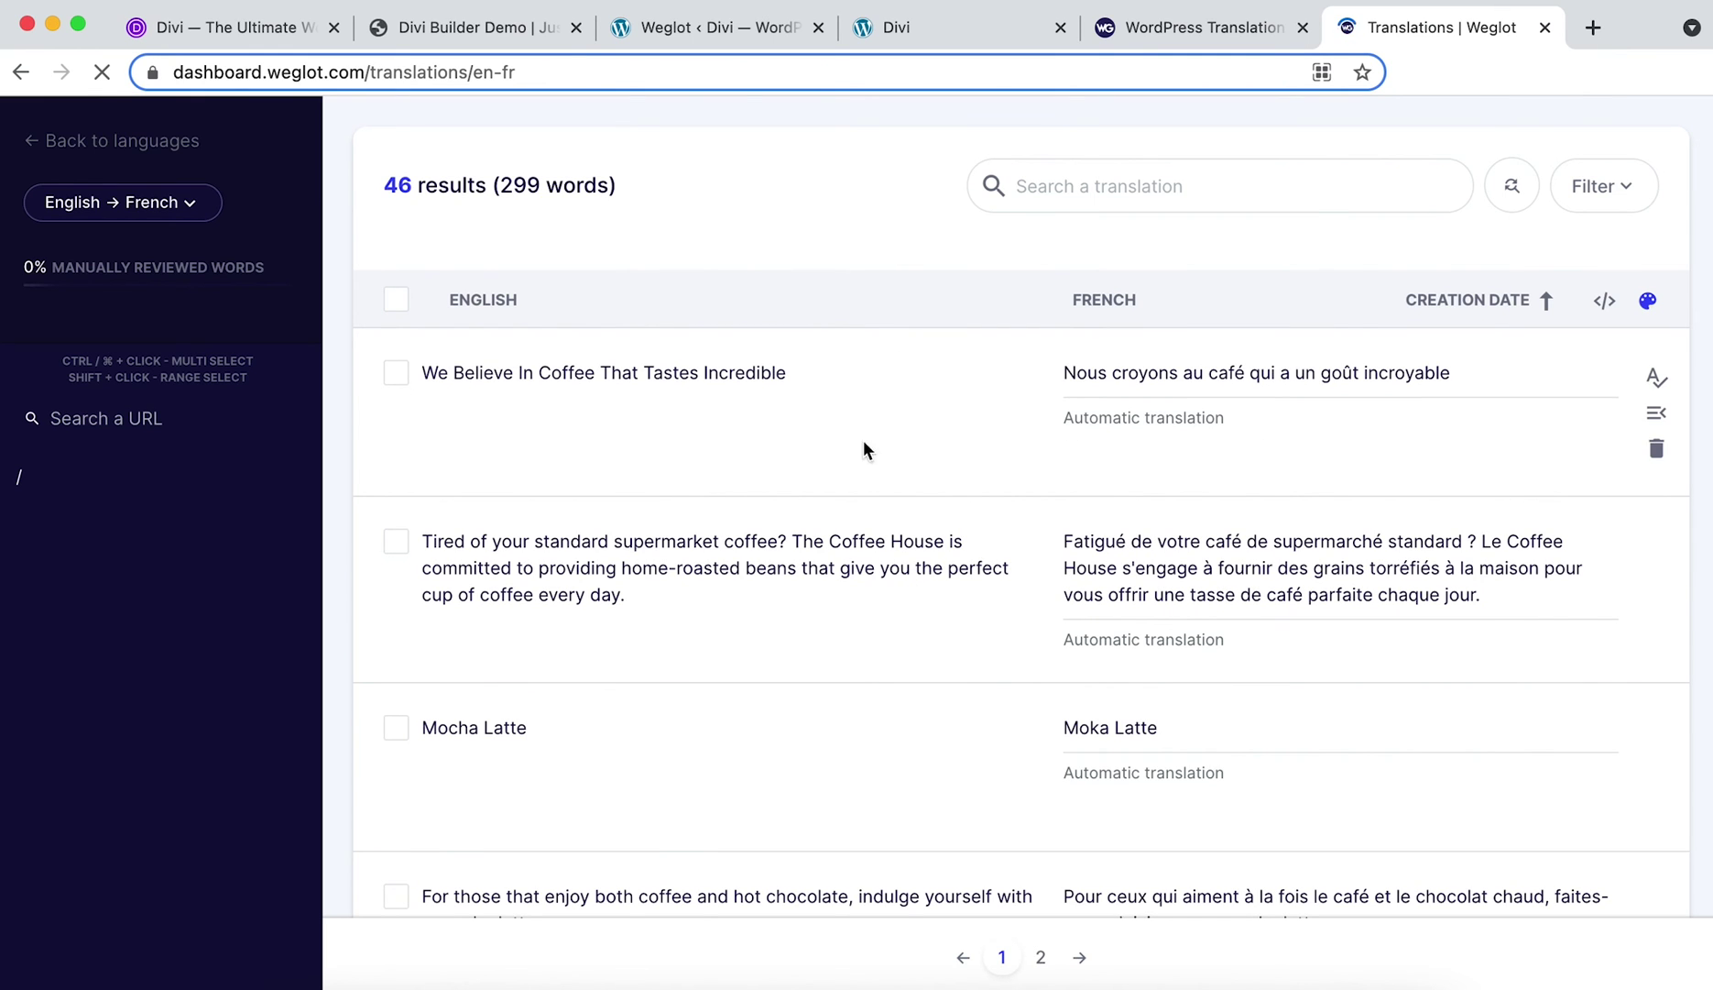
click(1460, 378)
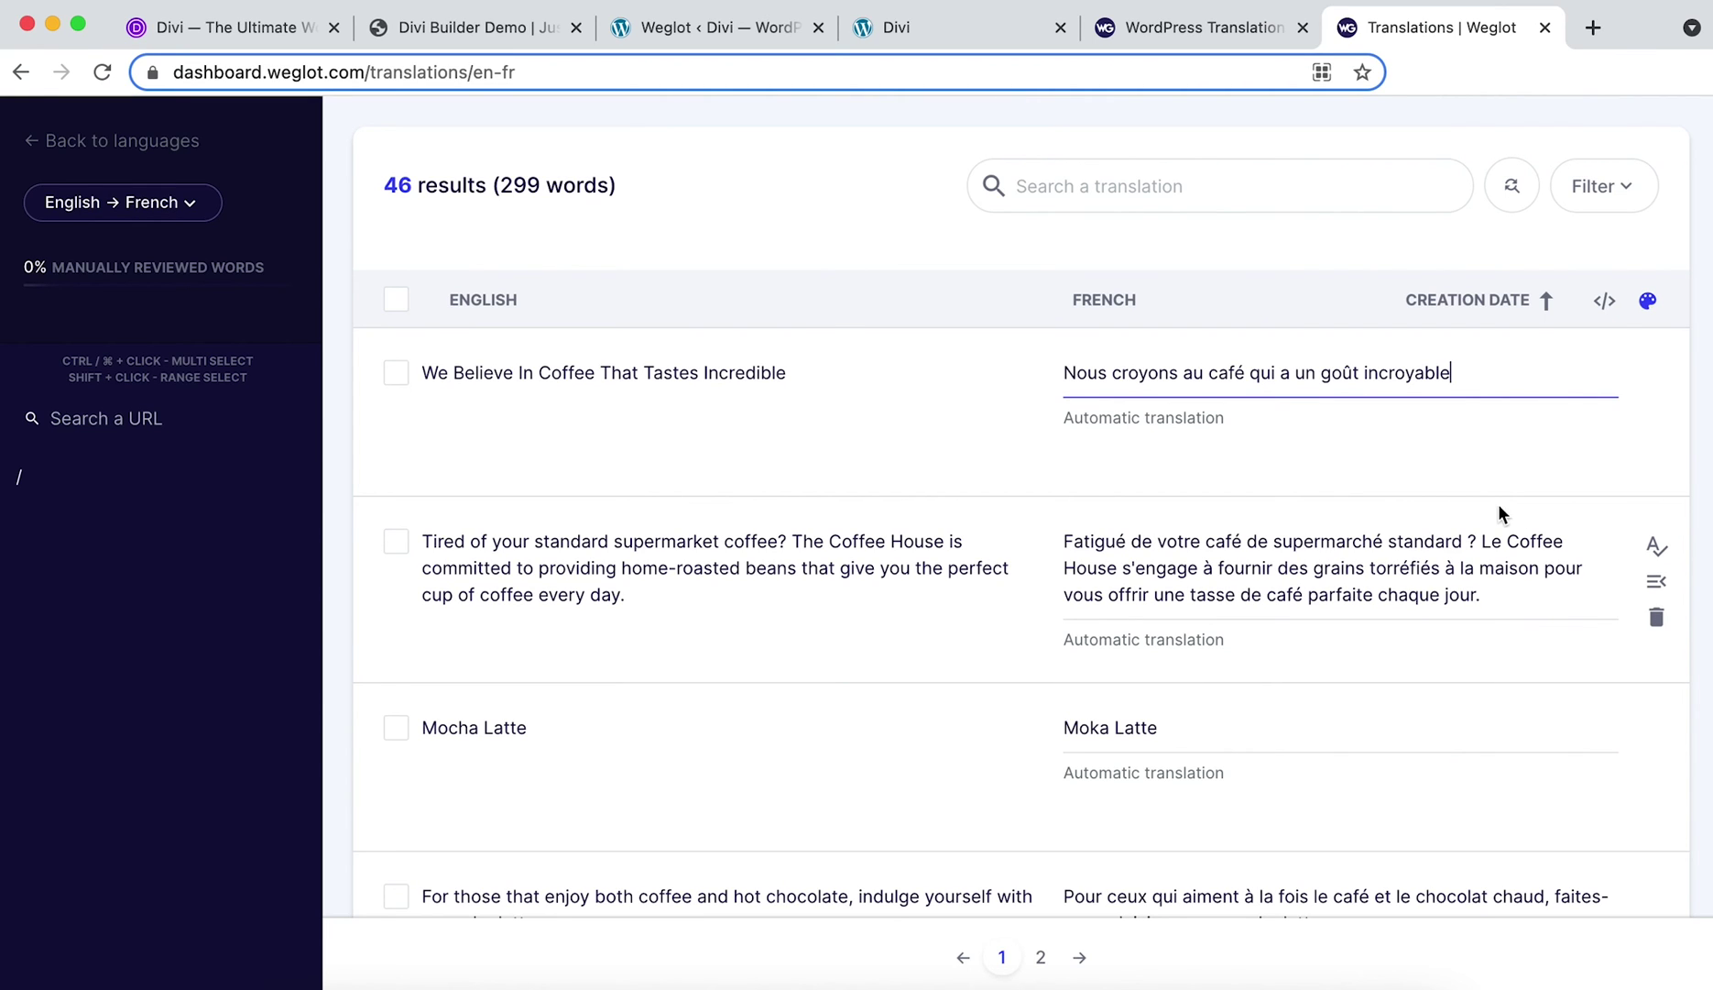
click(101, 142)
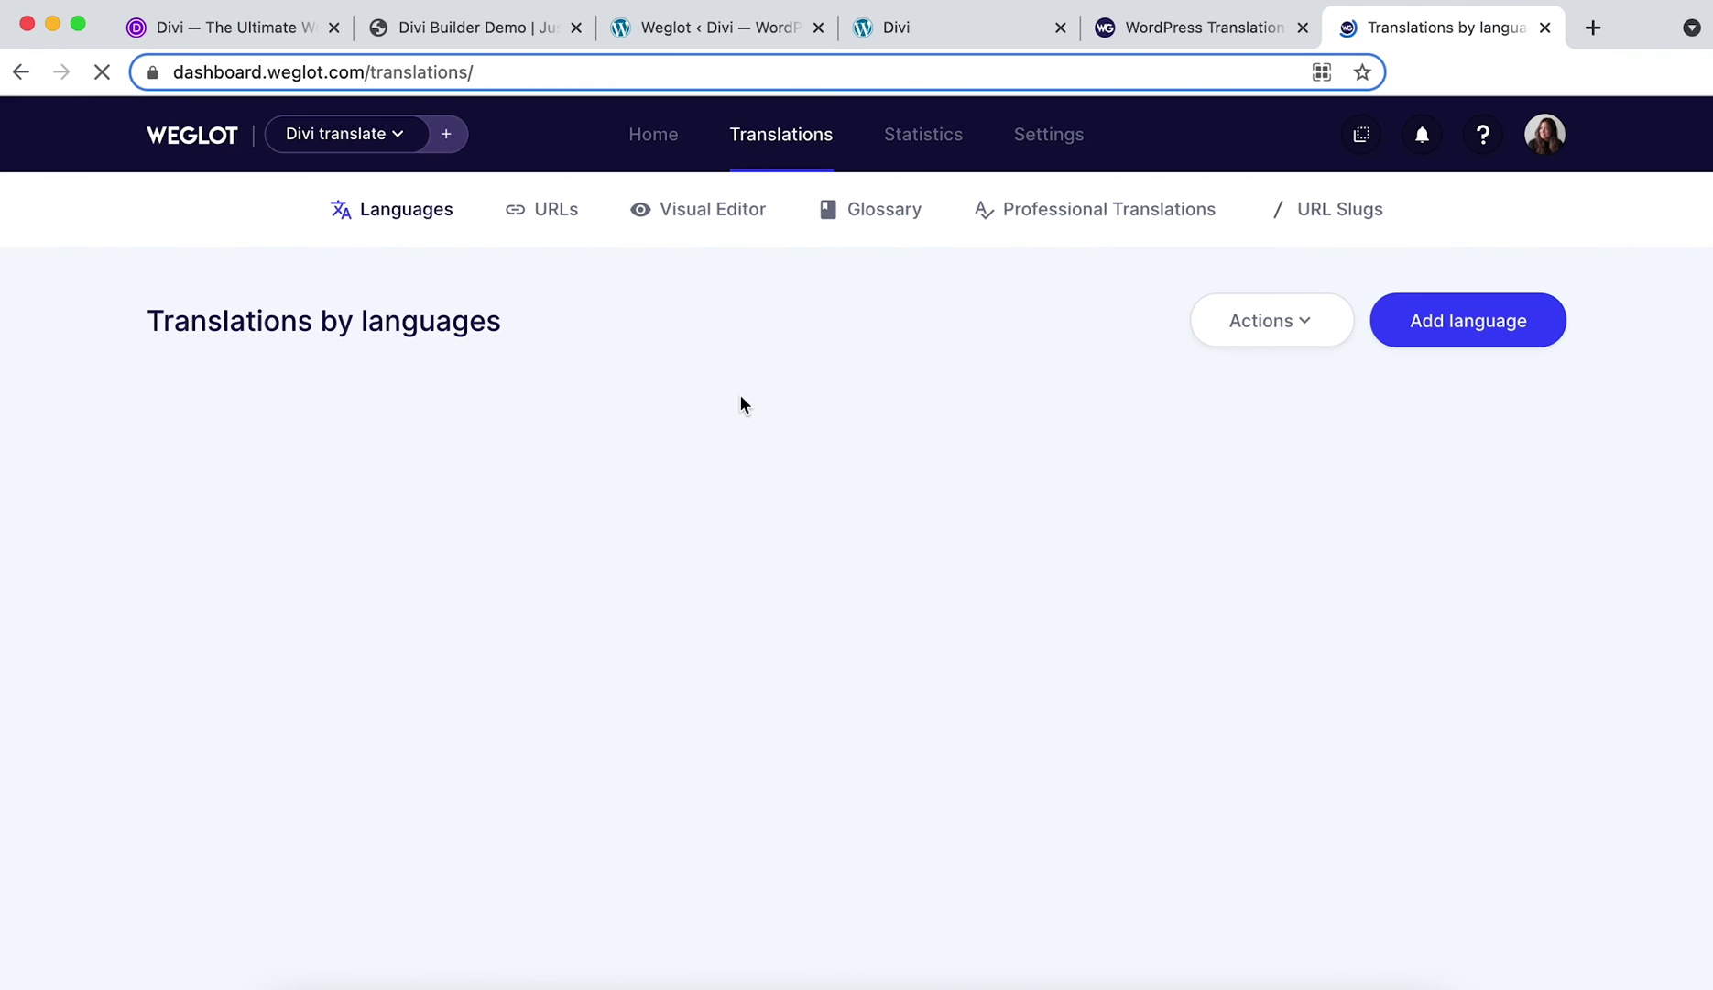
Launch the Visual Editor and check the COFFEE HOUSE title's French translation 'Café', leaving it unchanged
click(694, 215)
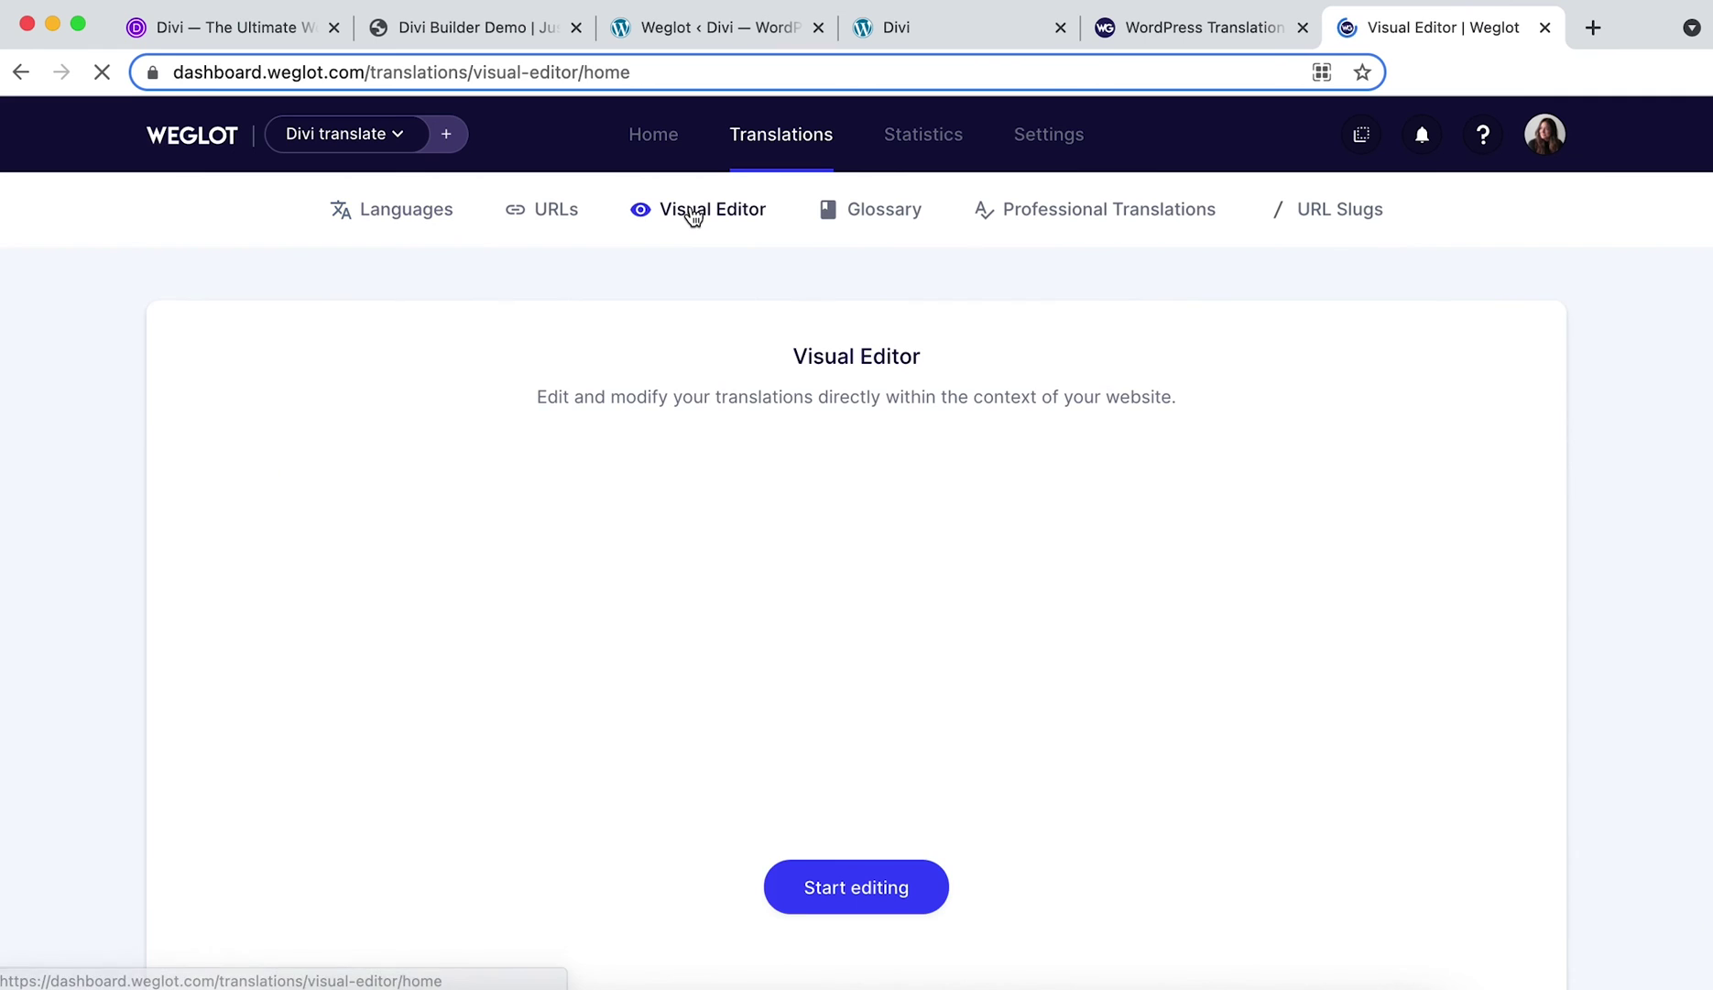
click(858, 885)
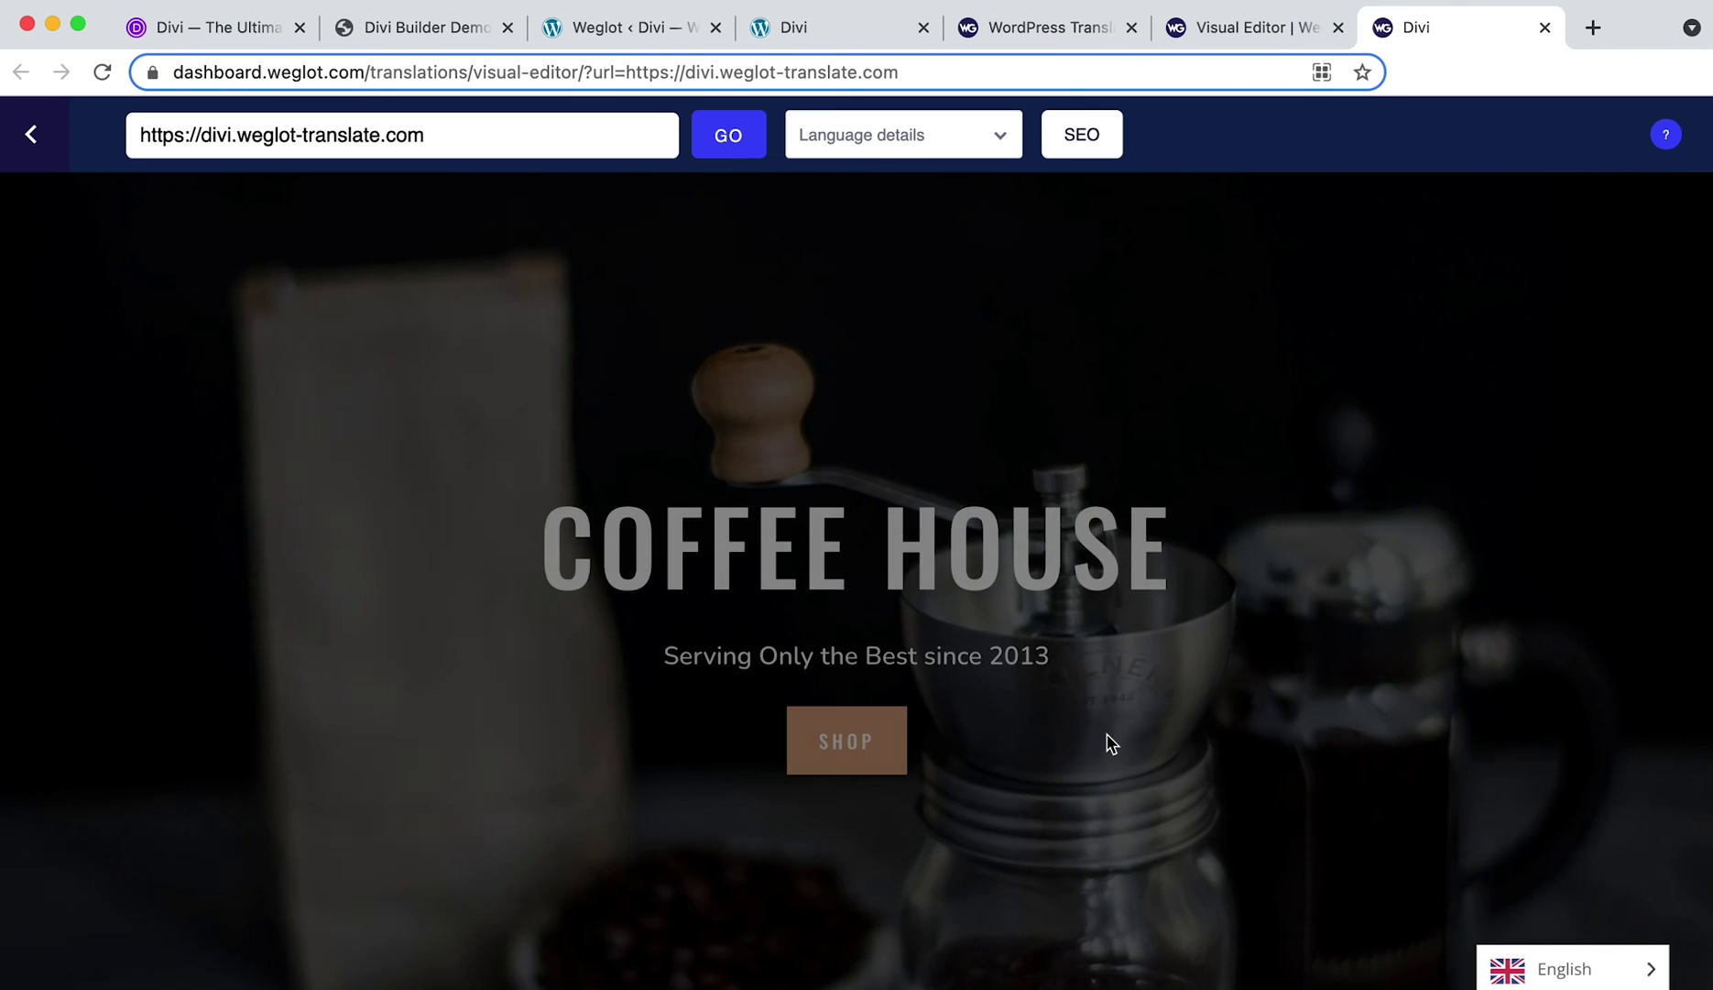
scroll(1107, 743, down, 2)
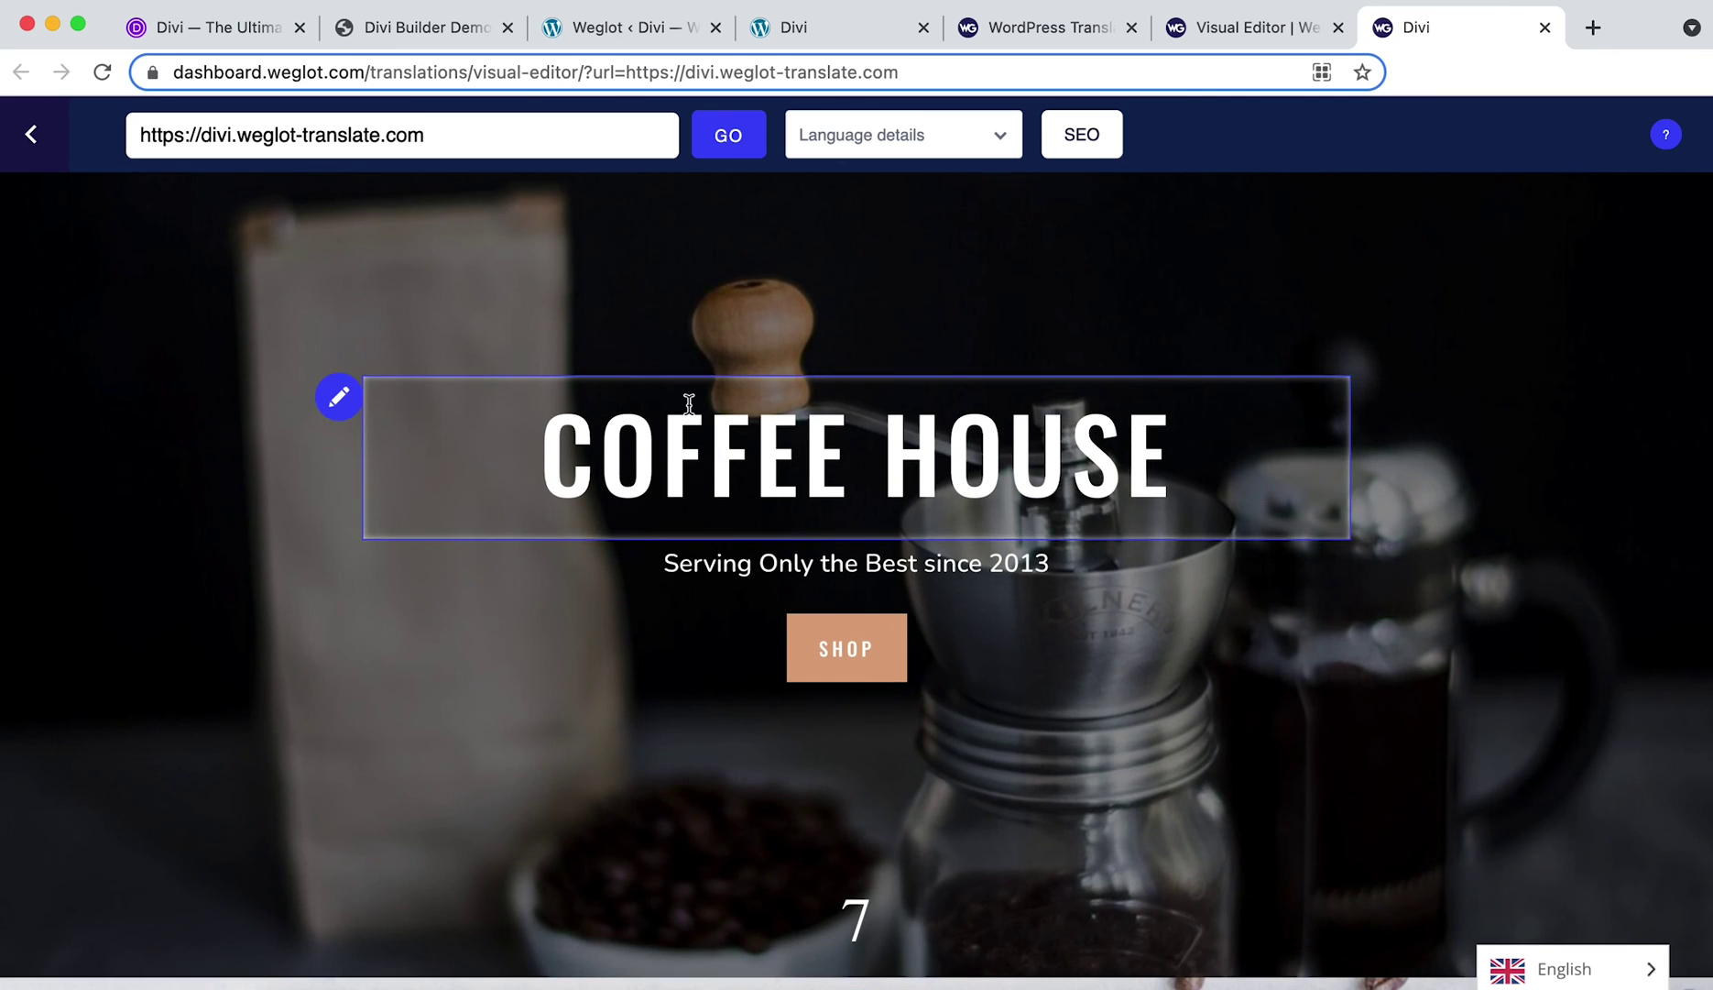
click(339, 399)
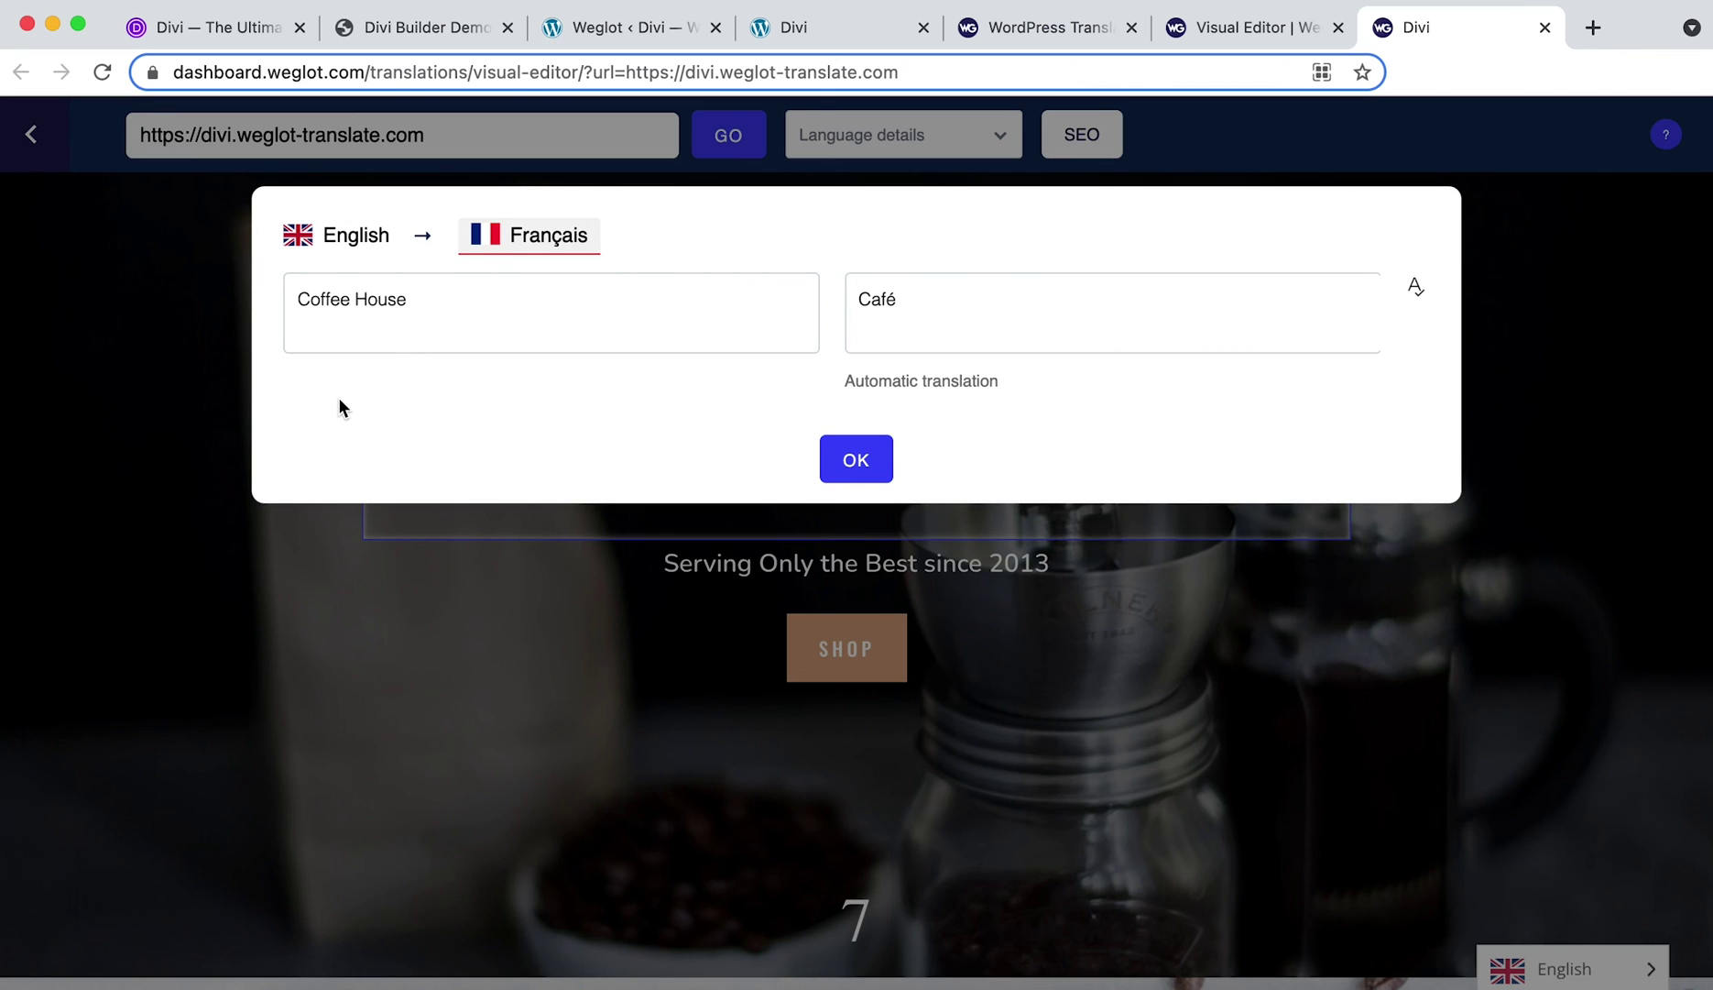
click(871, 463)
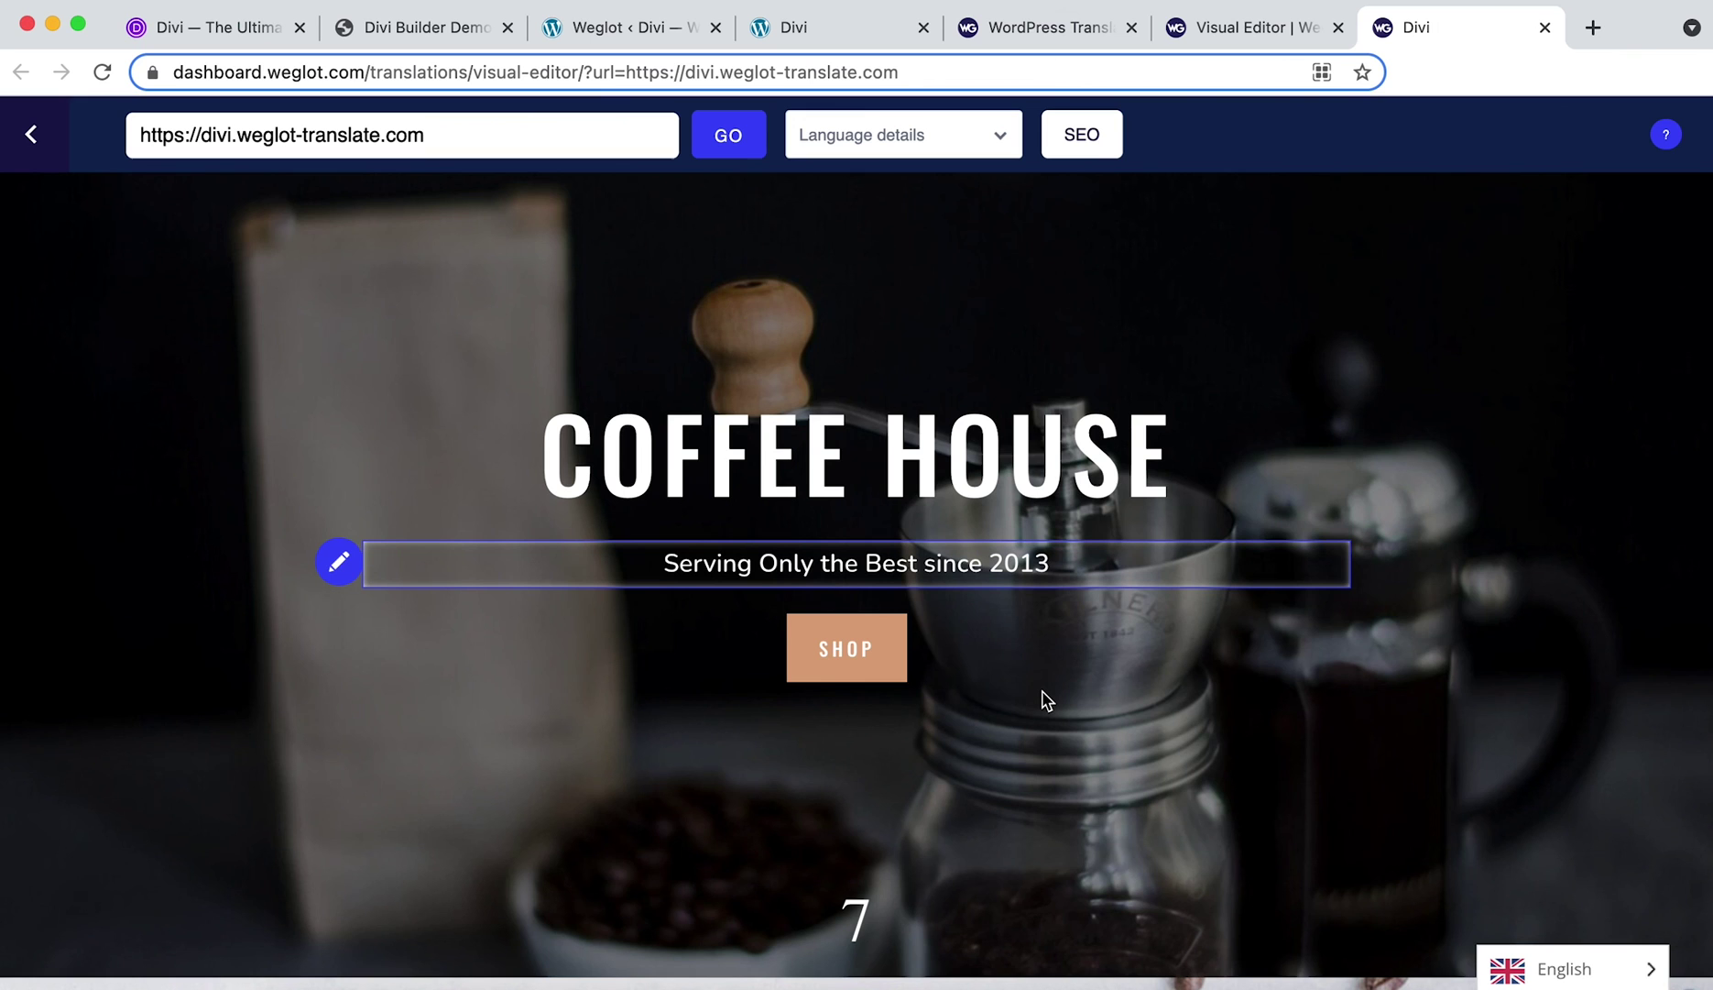
scroll(1048, 701, down, 2)
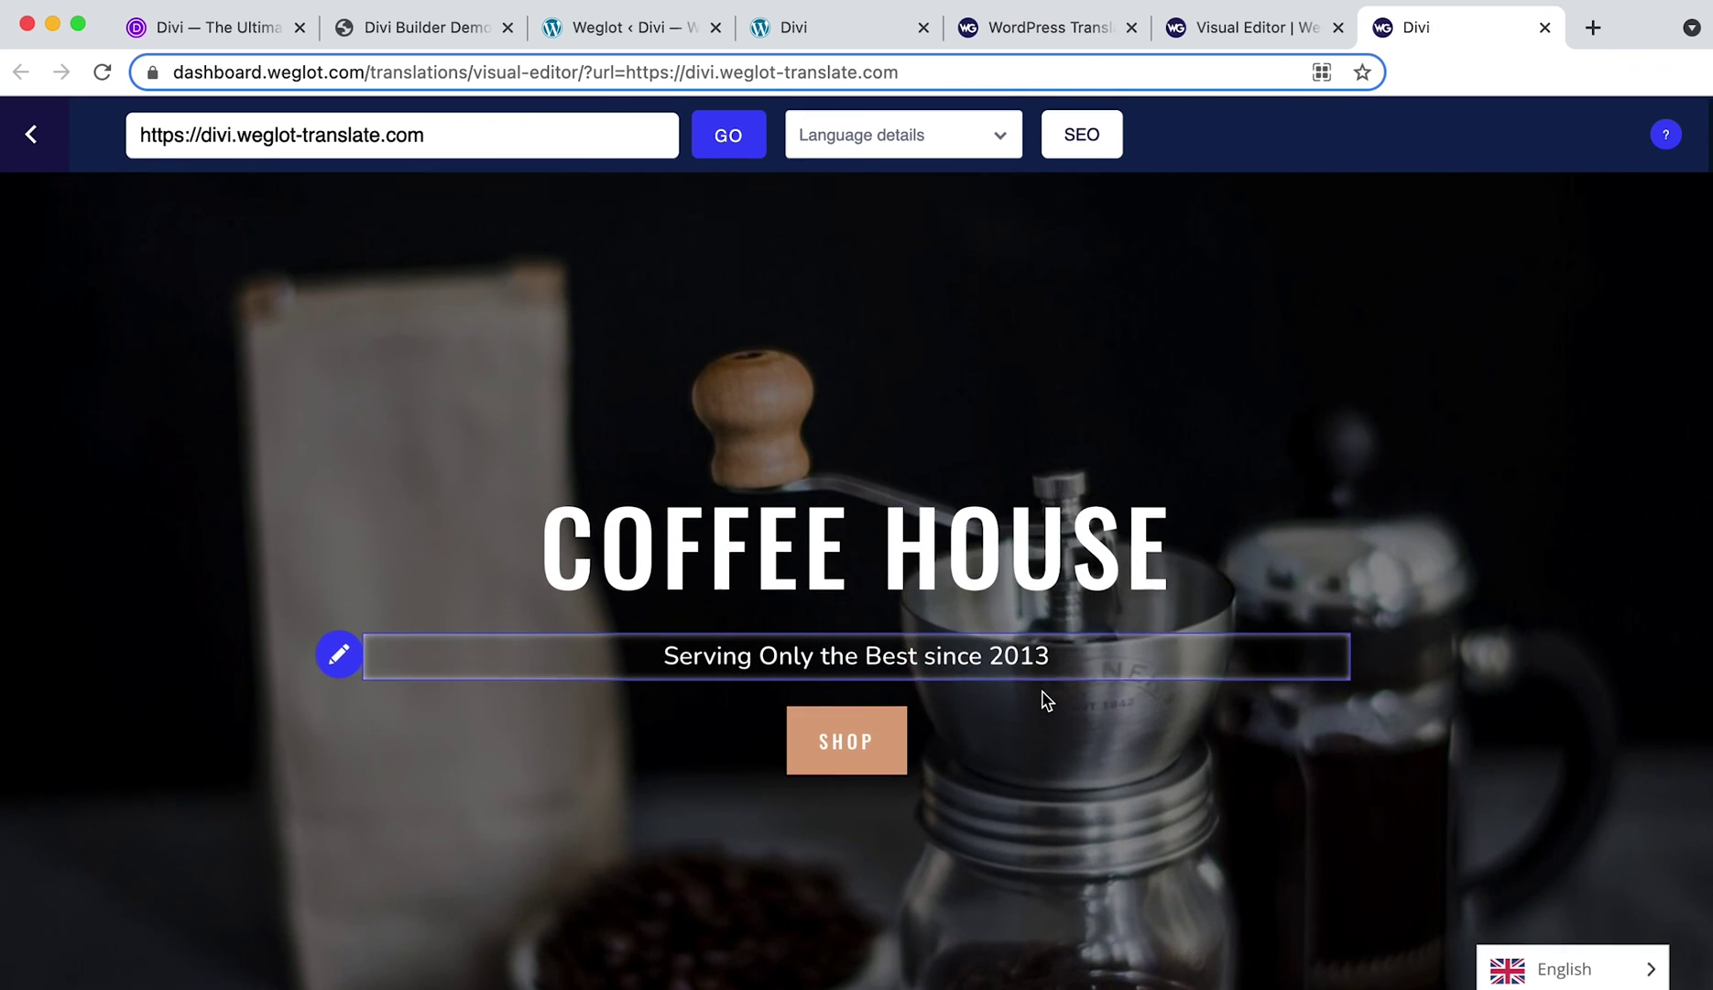